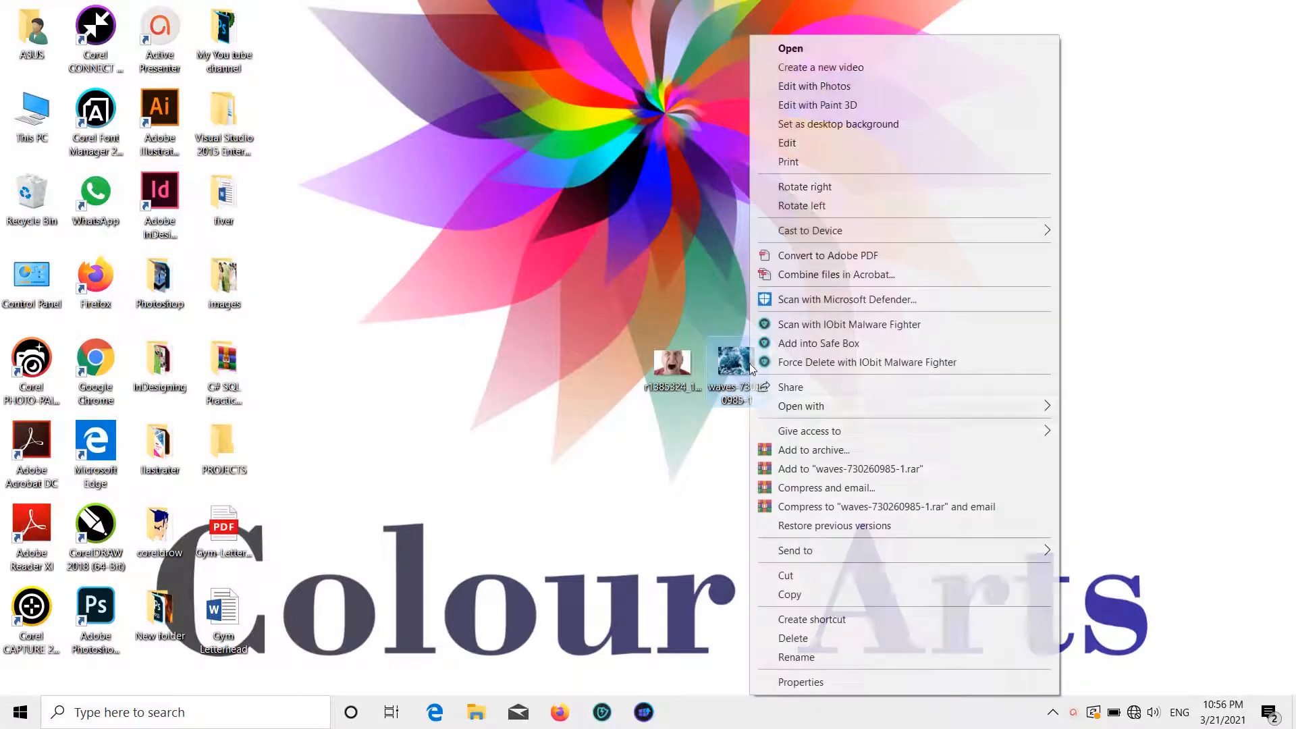
{"action": "mouse_move", "coordinate": [837, 408]}
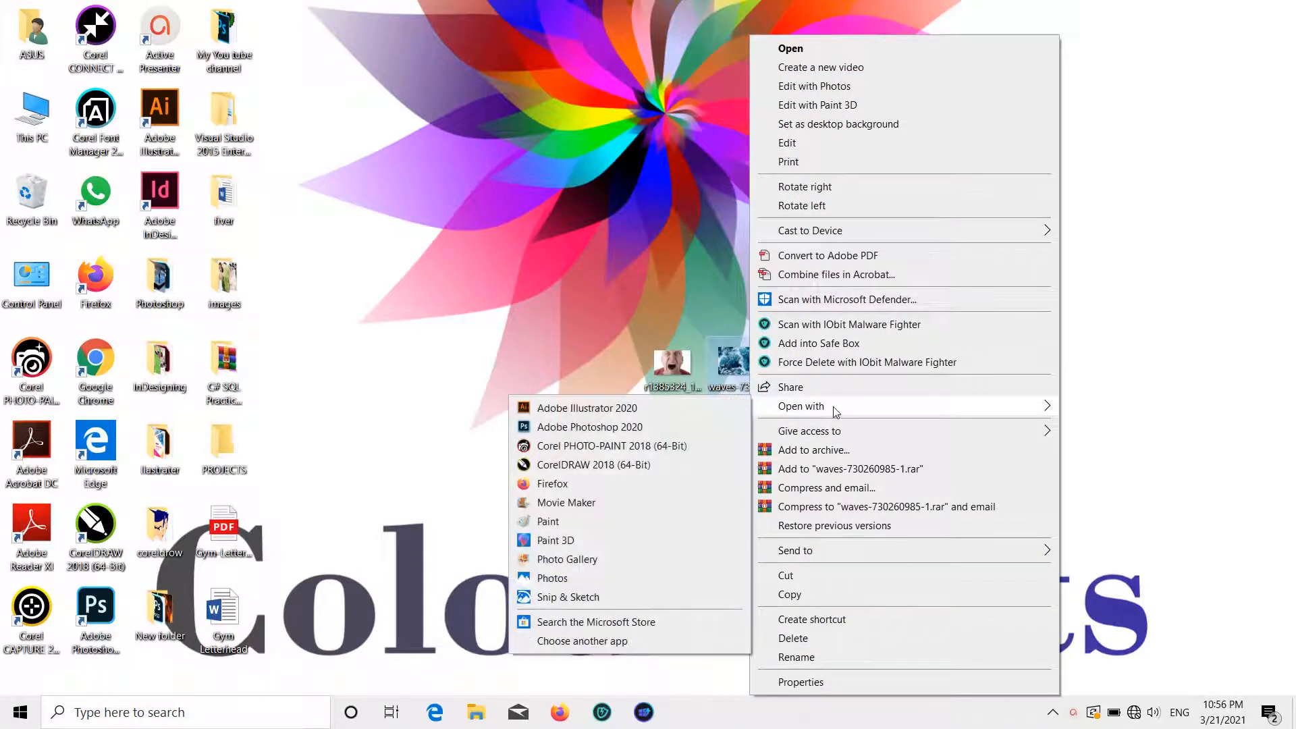
{"action": "left_click", "coordinate": [695, 439]}
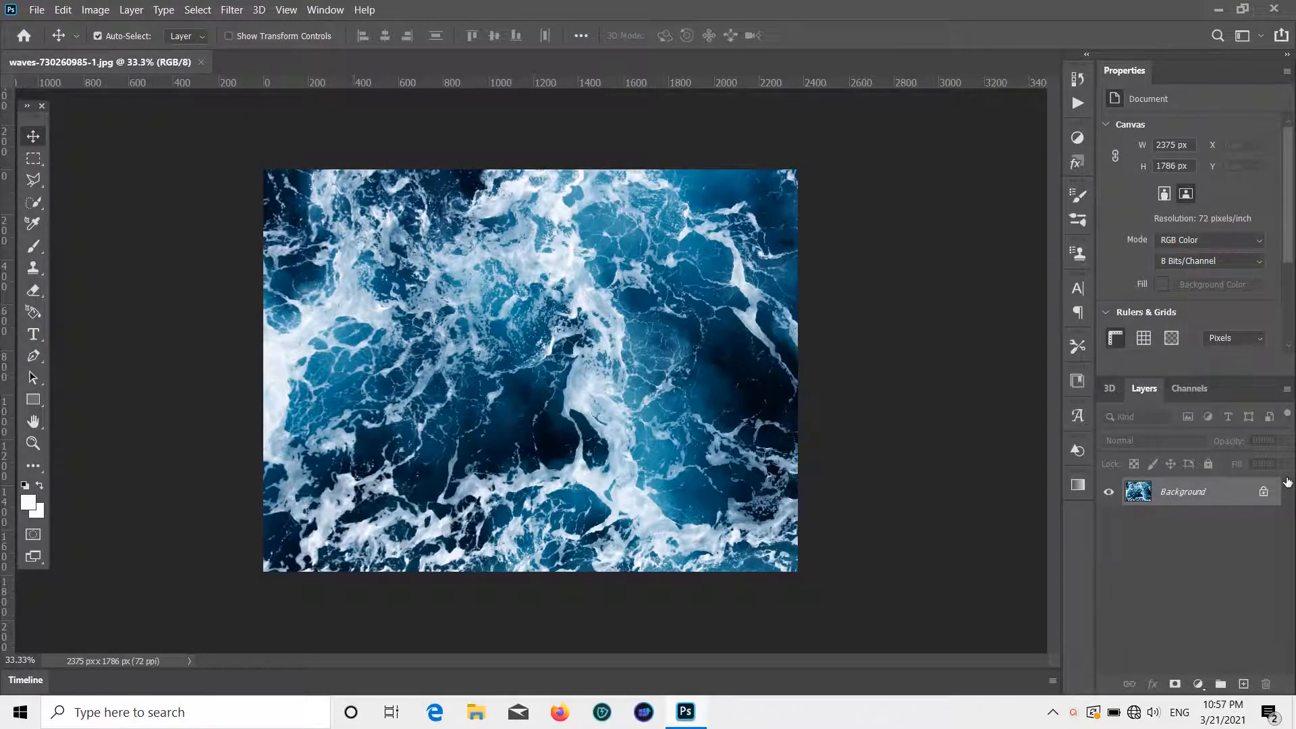
{"action": "left_click", "coordinate": [1263, 492]}
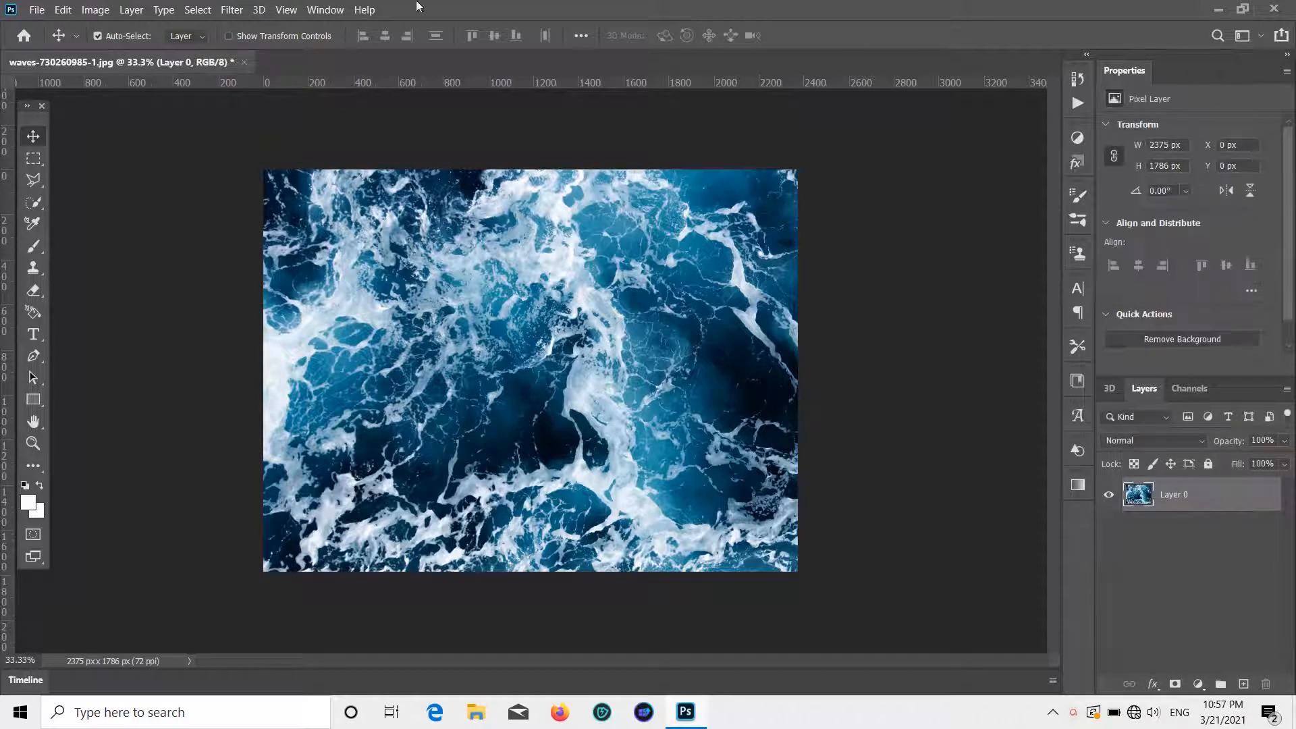
- Open the screaming man's photo r1385324_19654578.jpg from the Desktop as a second document
{"action": "left_click", "coordinate": [36, 9]}
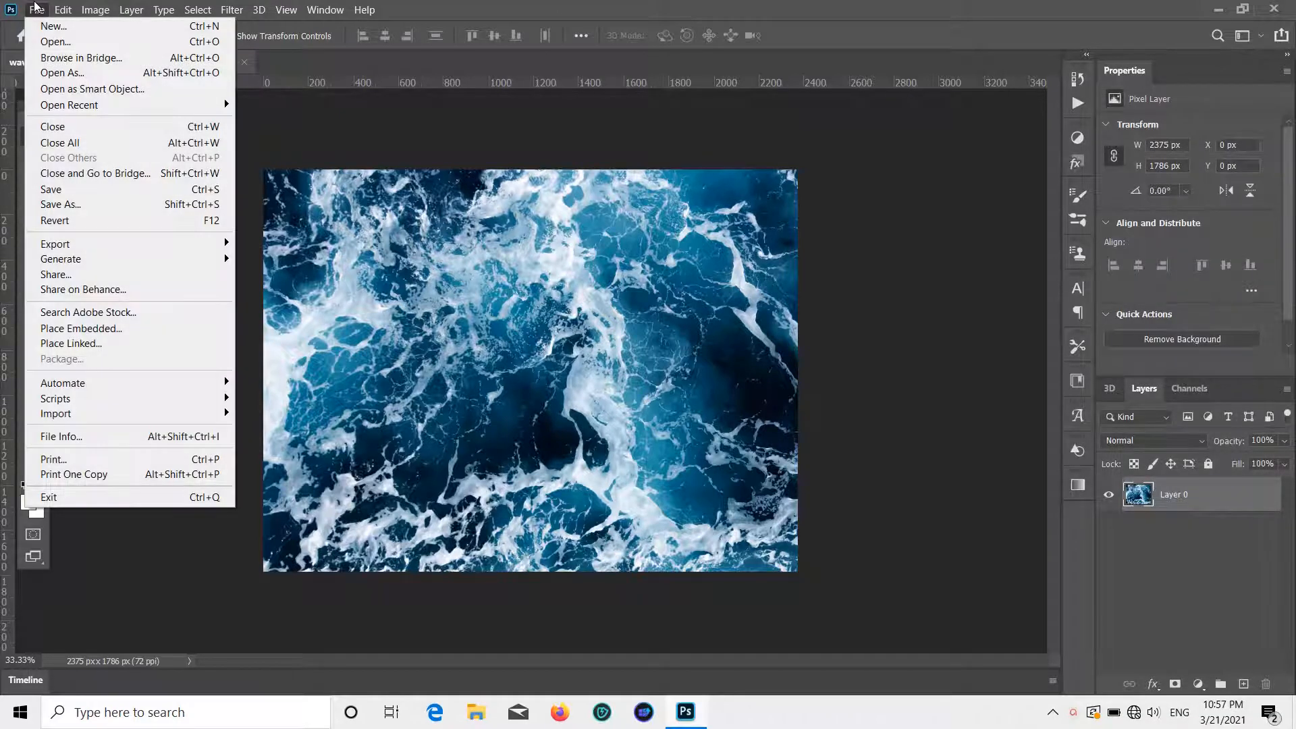
{"action": "left_click", "coordinate": [35, 41]}
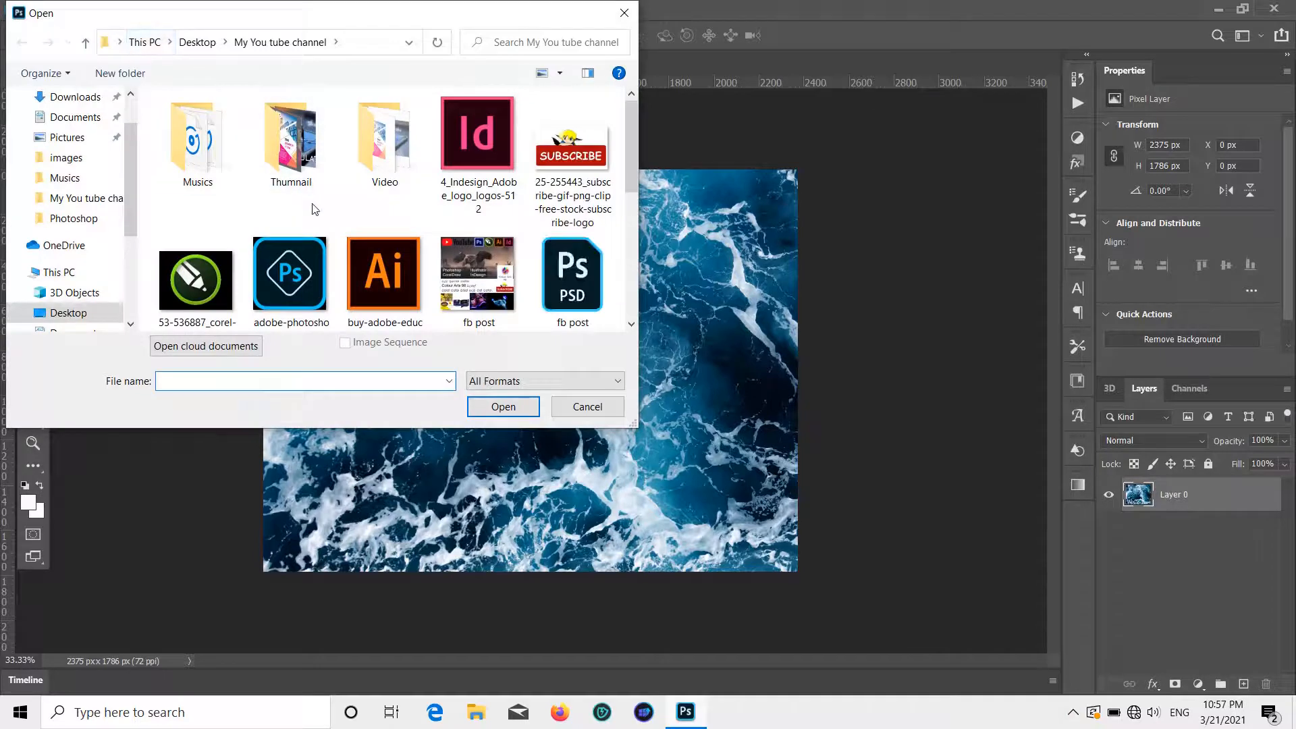
{"action": "scroll", "coordinate": [308, 210], "scroll_direction": "down", "scroll_amount": 1}
{"action": "scroll", "coordinate": [74, 202], "scroll_direction": "up", "scroll_amount": 2}
{"action": "left_click", "coordinate": [68, 131]}
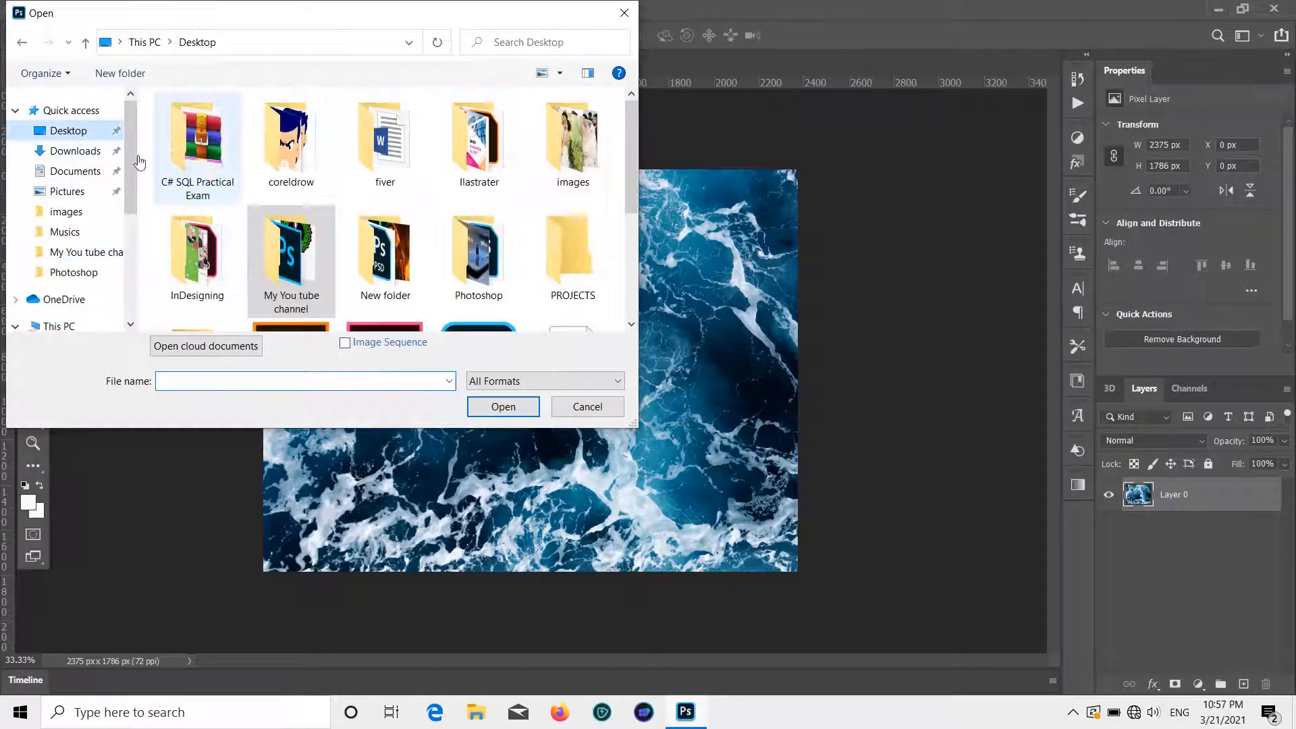
{"action": "double_click", "coordinate": [386, 273]}
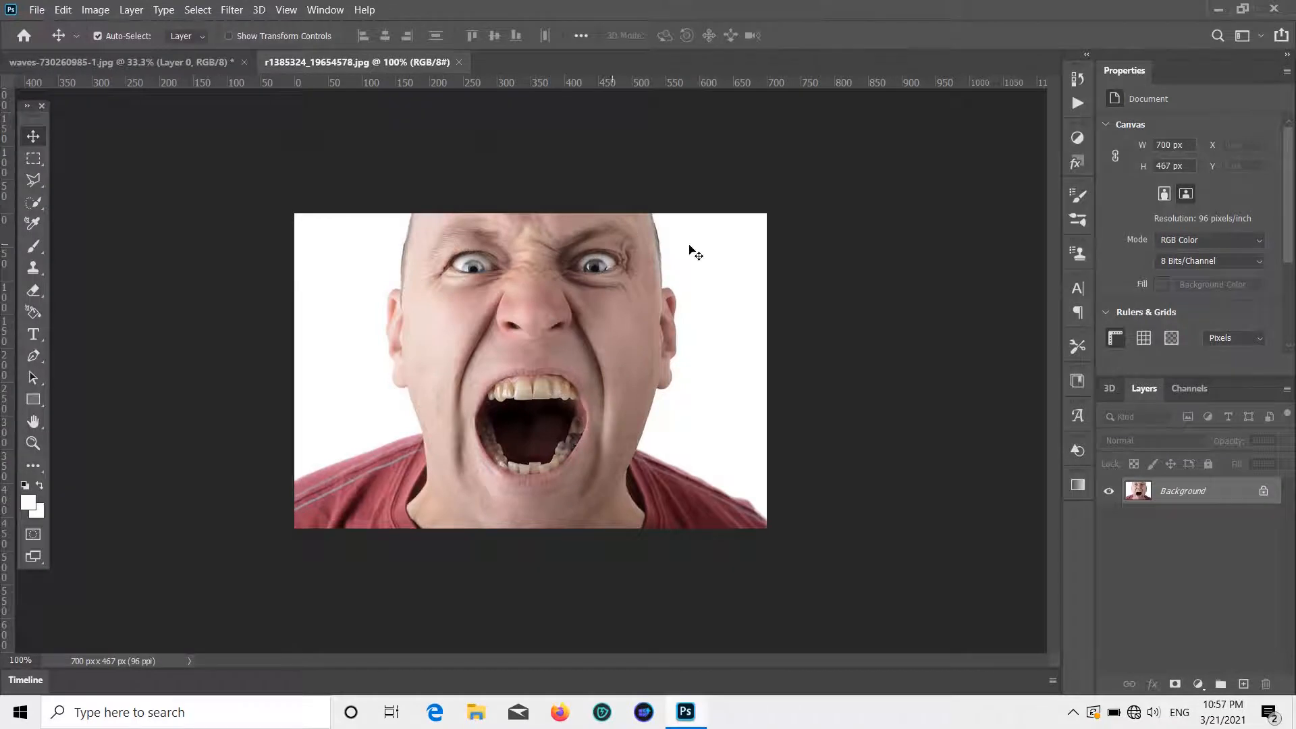
- Unlock the portrait layer, remove its background and move the cut-out man into the waves document
{"action": "left_click", "coordinate": [1264, 493]}
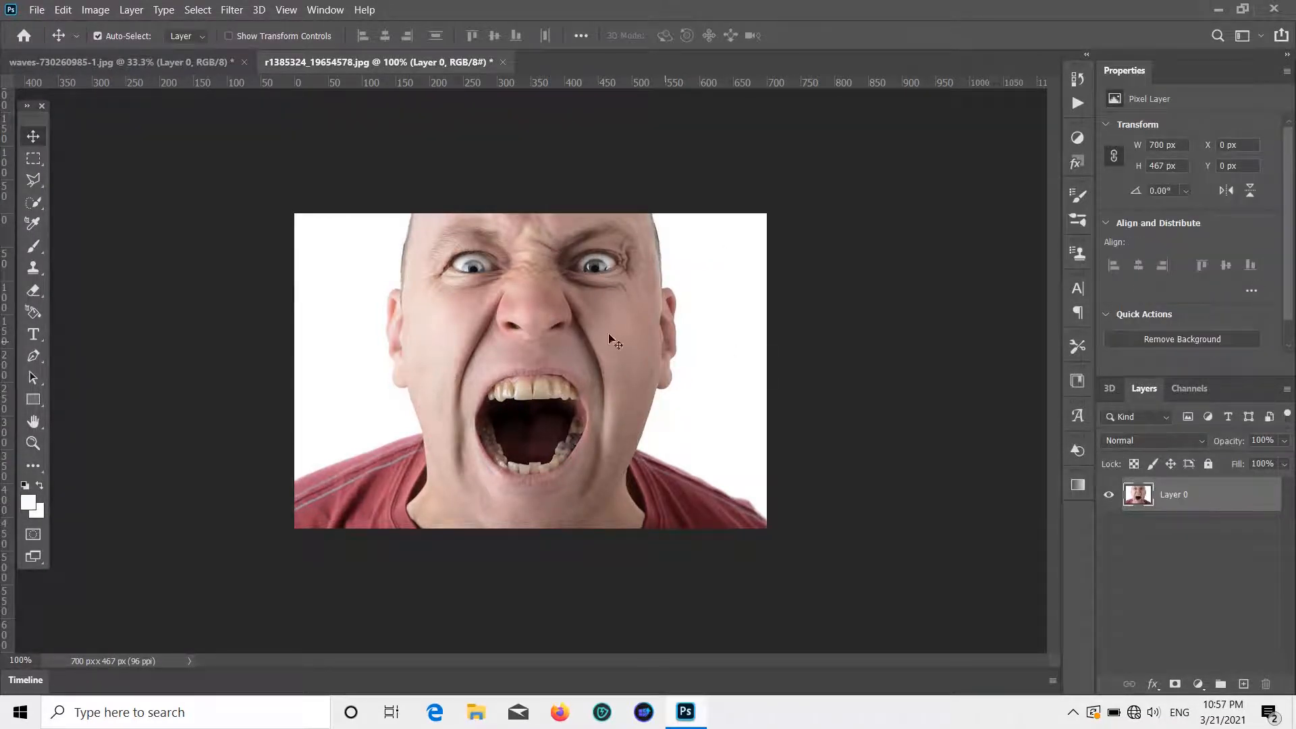
{"action": "left_click", "coordinate": [1134, 340]}
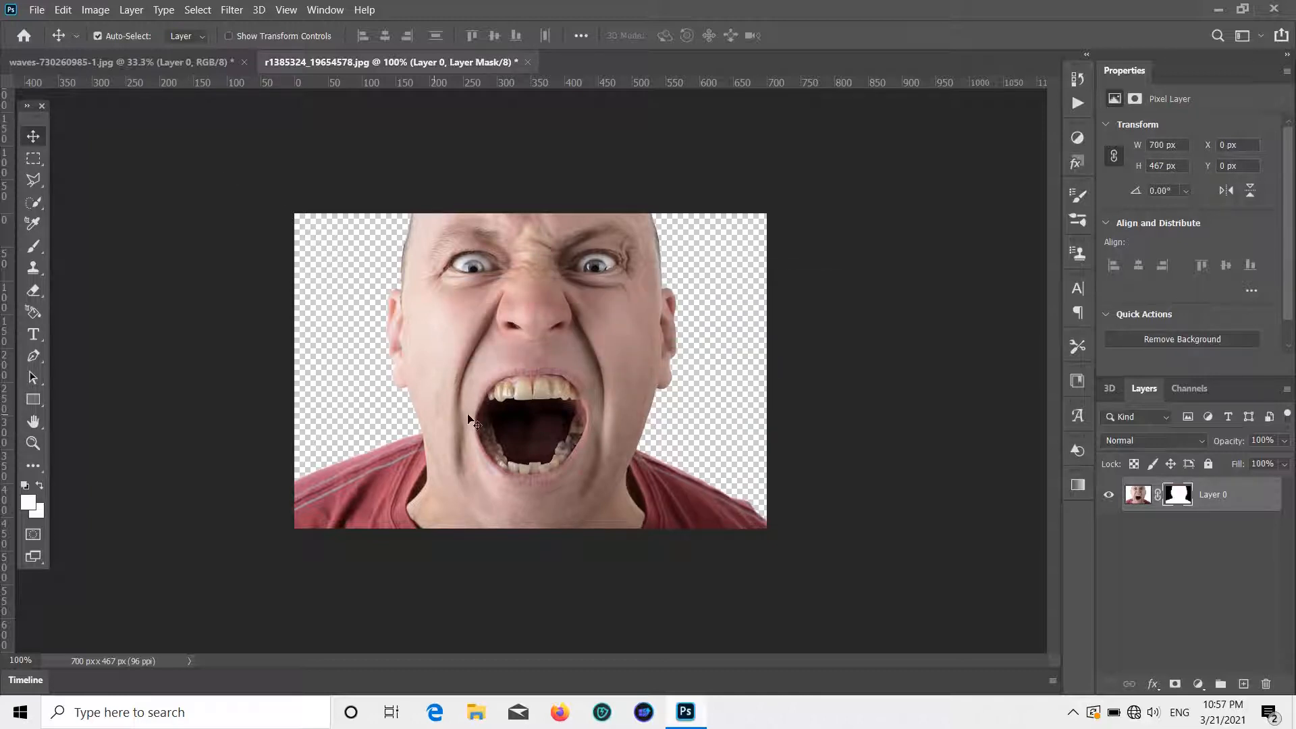
{"action": "left_click_drag", "start_coordinate": [471, 419], "coordinate": [411, 318]}
{"action": "left_click_drag", "start_coordinate": [488, 391], "coordinate": [515, 416]}
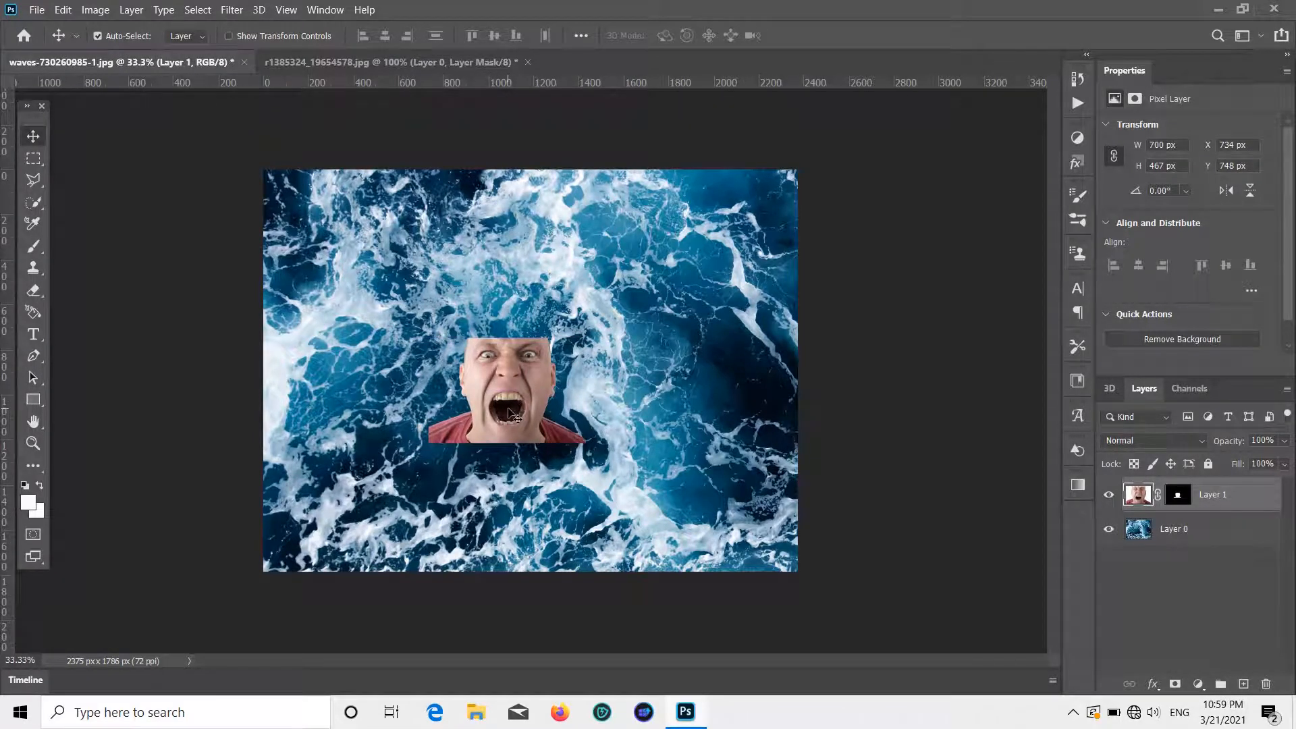
- Scale the cut-out man to about 299% and position him near the centre of the waves image
{"action": "key", "text": "ctrl+t"}
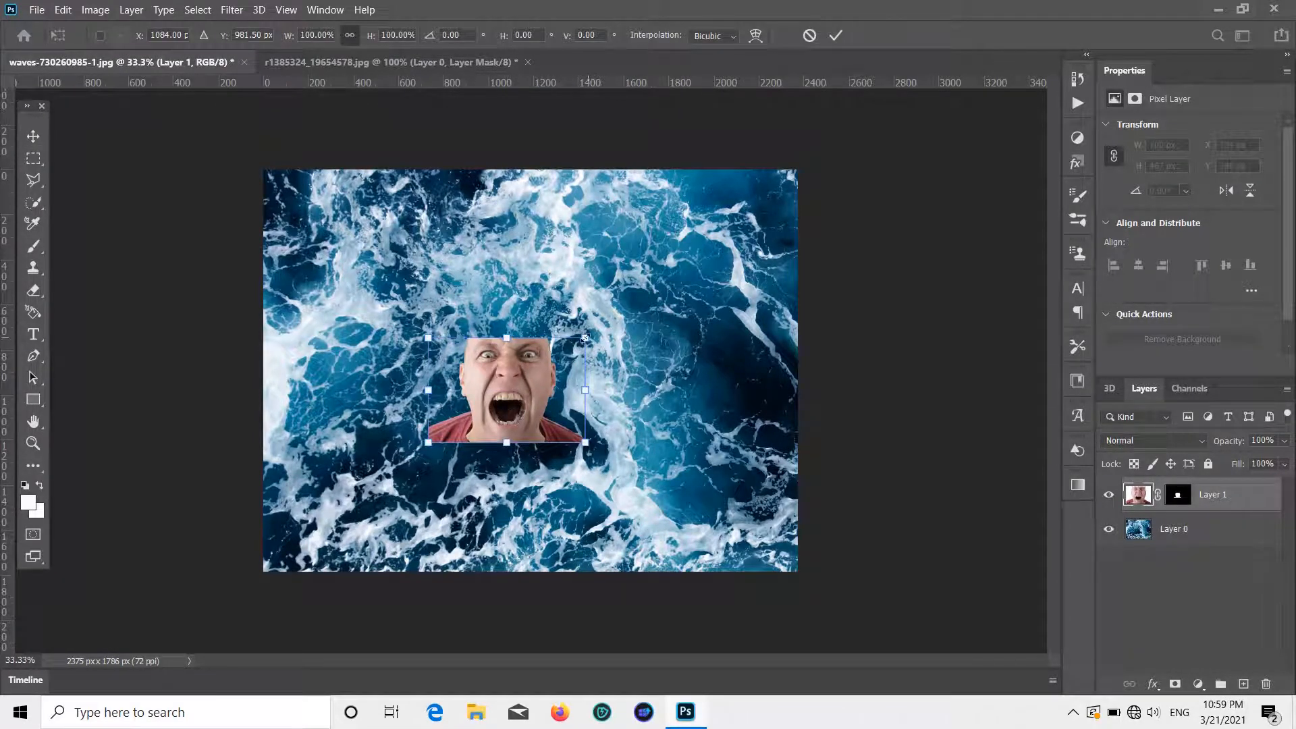
{"action": "left_click_drag", "start_coordinate": [585, 338], "coordinate": [770, 215]}
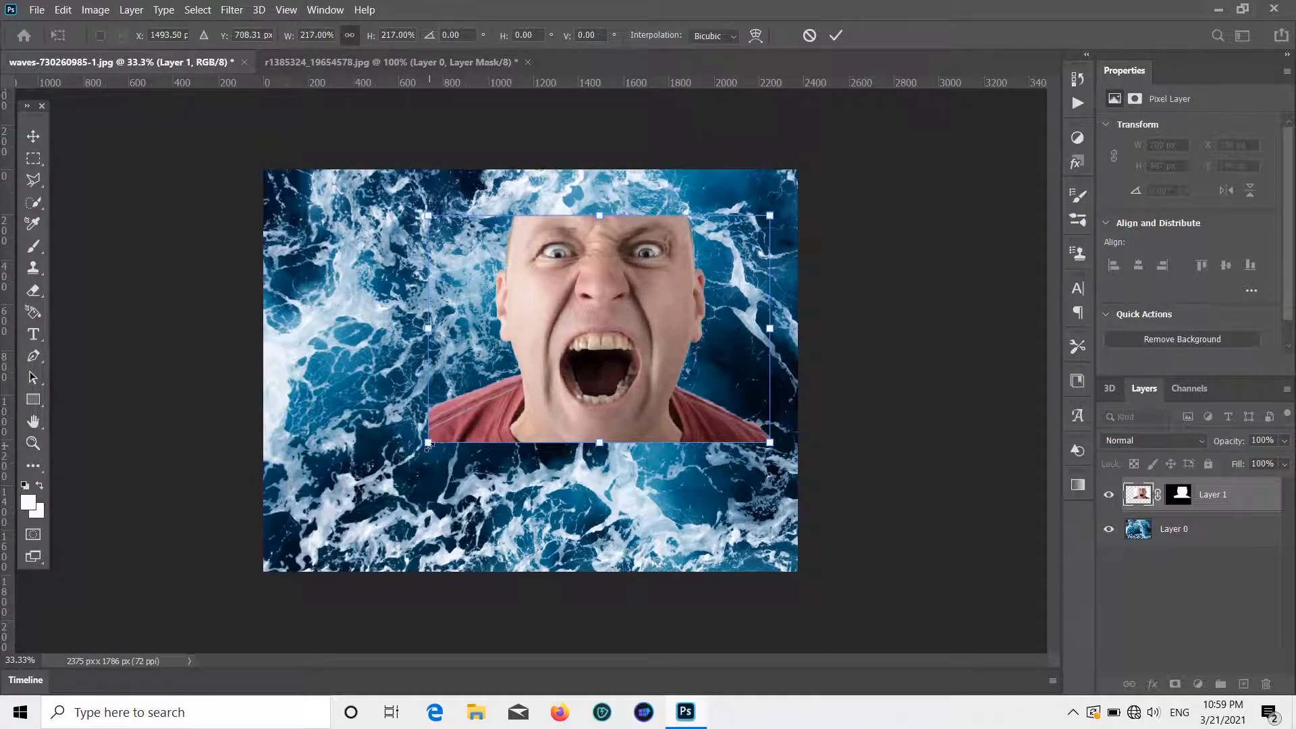
{"action": "left_click_drag", "start_coordinate": [428, 443], "coordinate": [300, 528]}
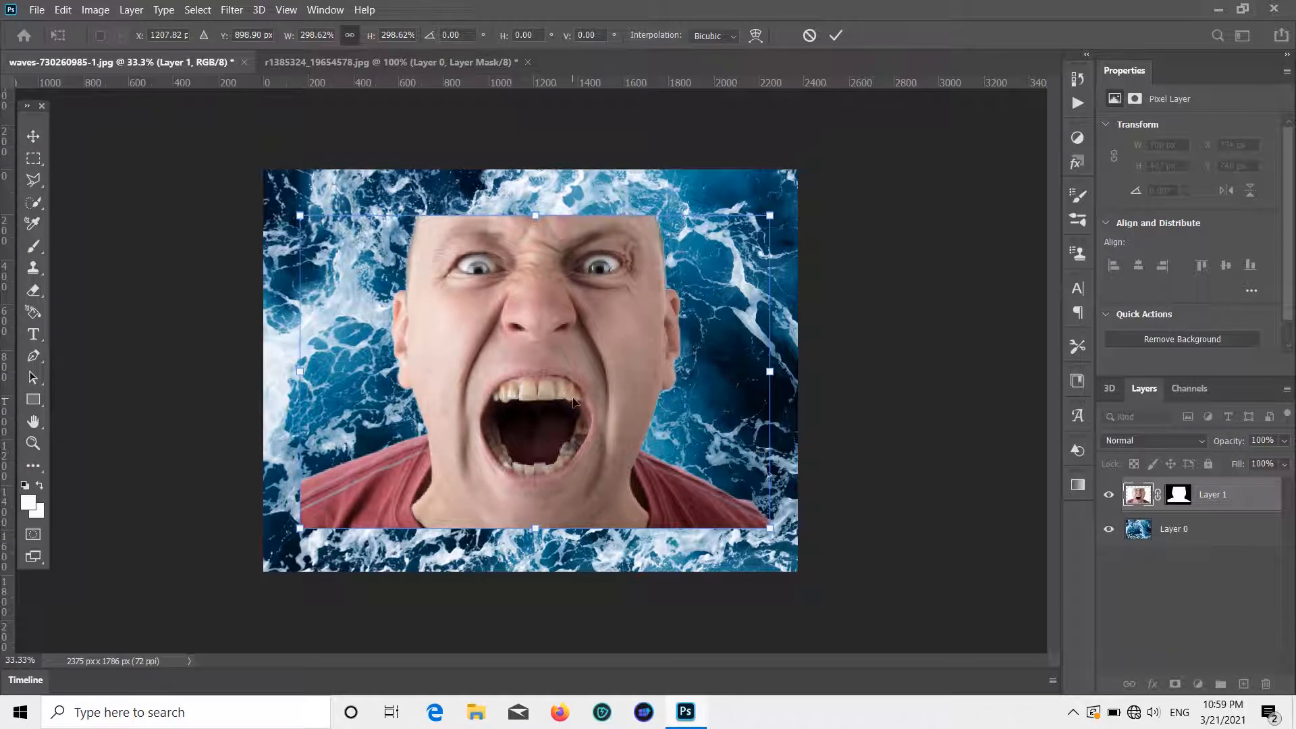
{"action": "left_click_drag", "start_coordinate": [574, 352], "coordinate": [584, 351]}
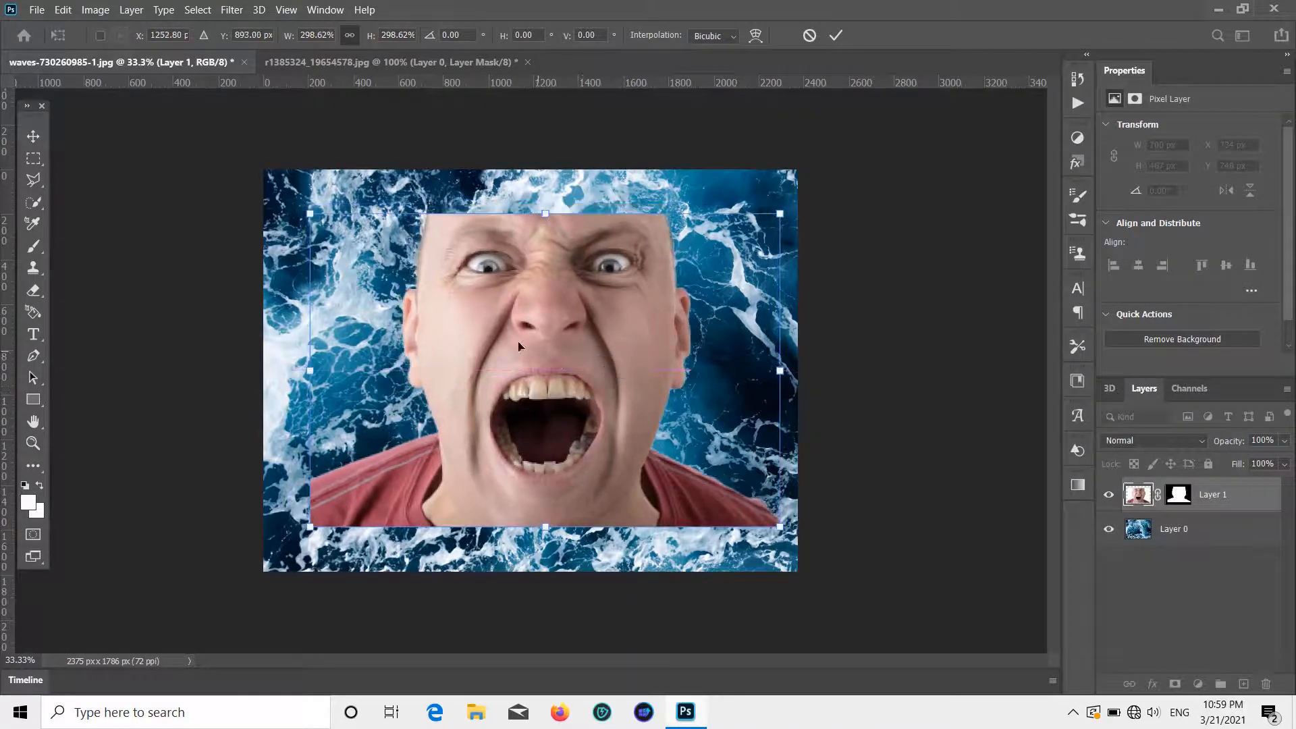
{"action": "left_click", "coordinate": [34, 136]}
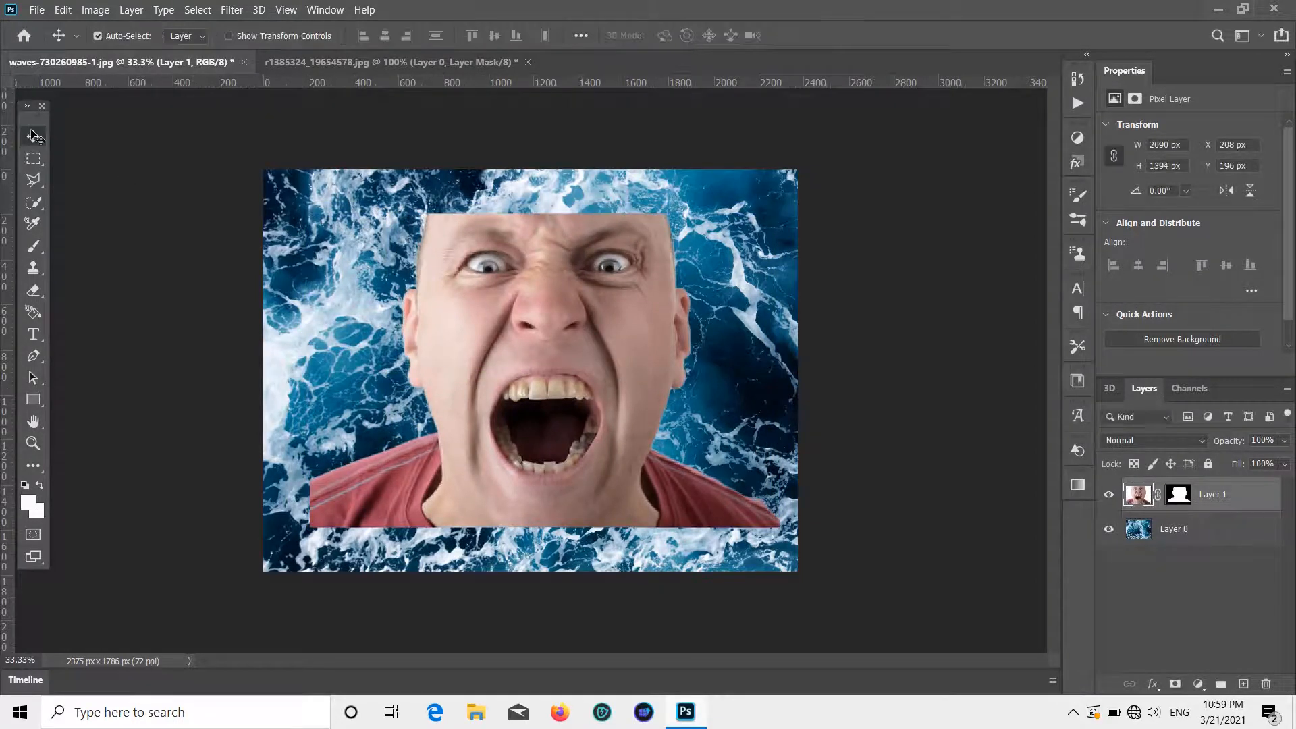
{"action": "left_click", "coordinate": [834, 260]}
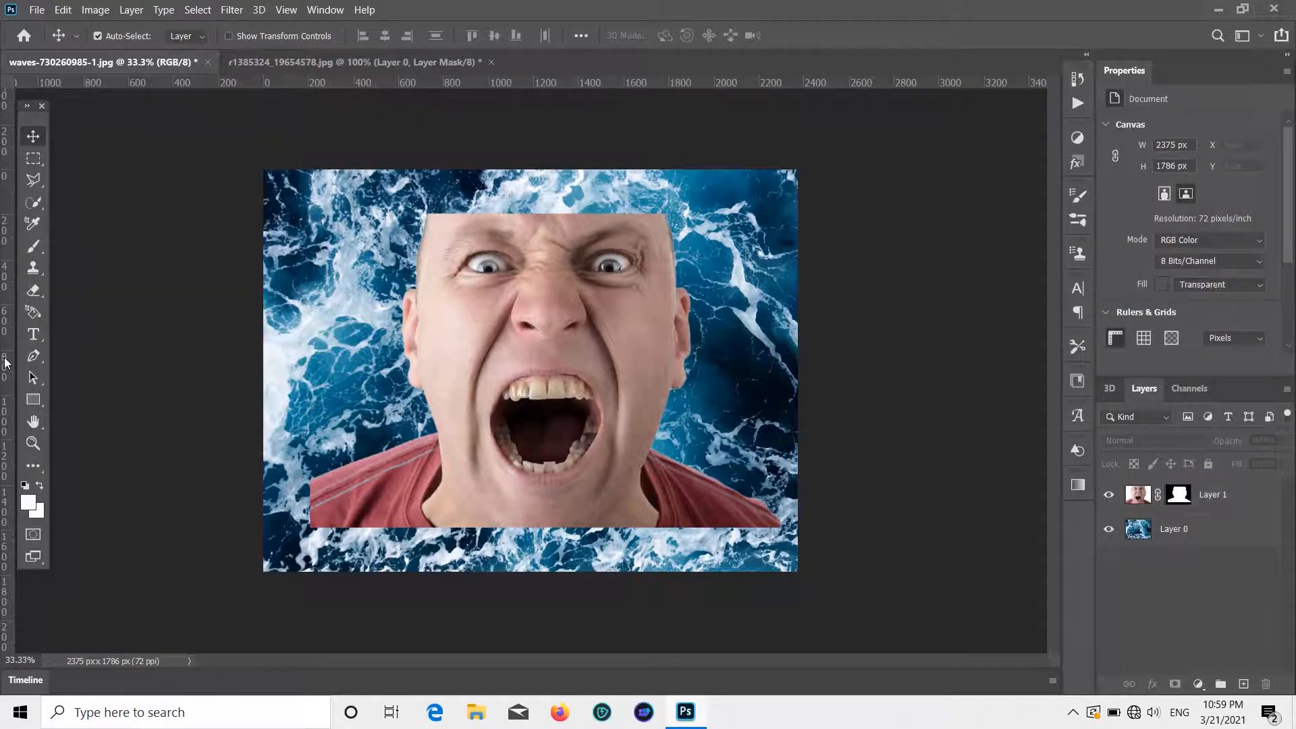
- Set up the Eraser with a Soft Round brush of 500 px and 0% hardness for the man's layer
{"action": "left_click", "coordinate": [33, 290]}
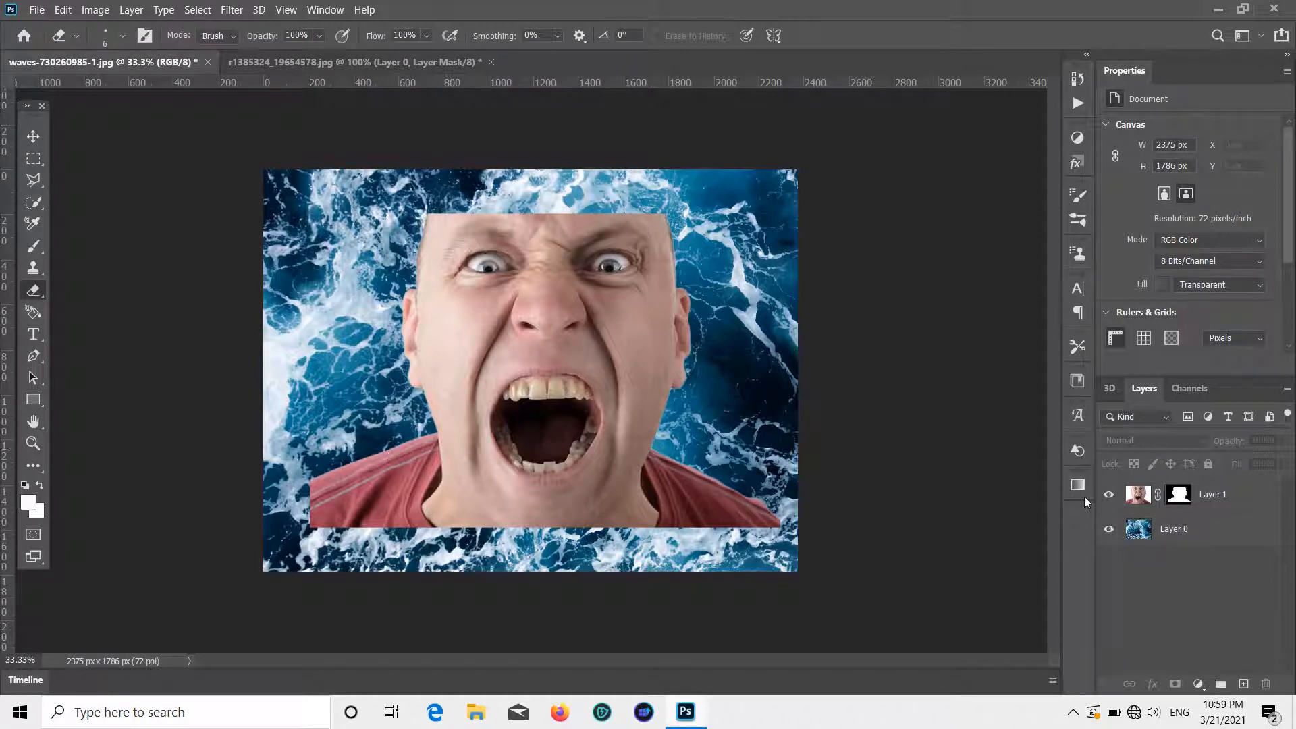
{"action": "left_click", "coordinate": [1109, 495]}
{"action": "left_click", "coordinate": [1109, 495]}
{"action": "left_click", "coordinate": [1137, 494]}
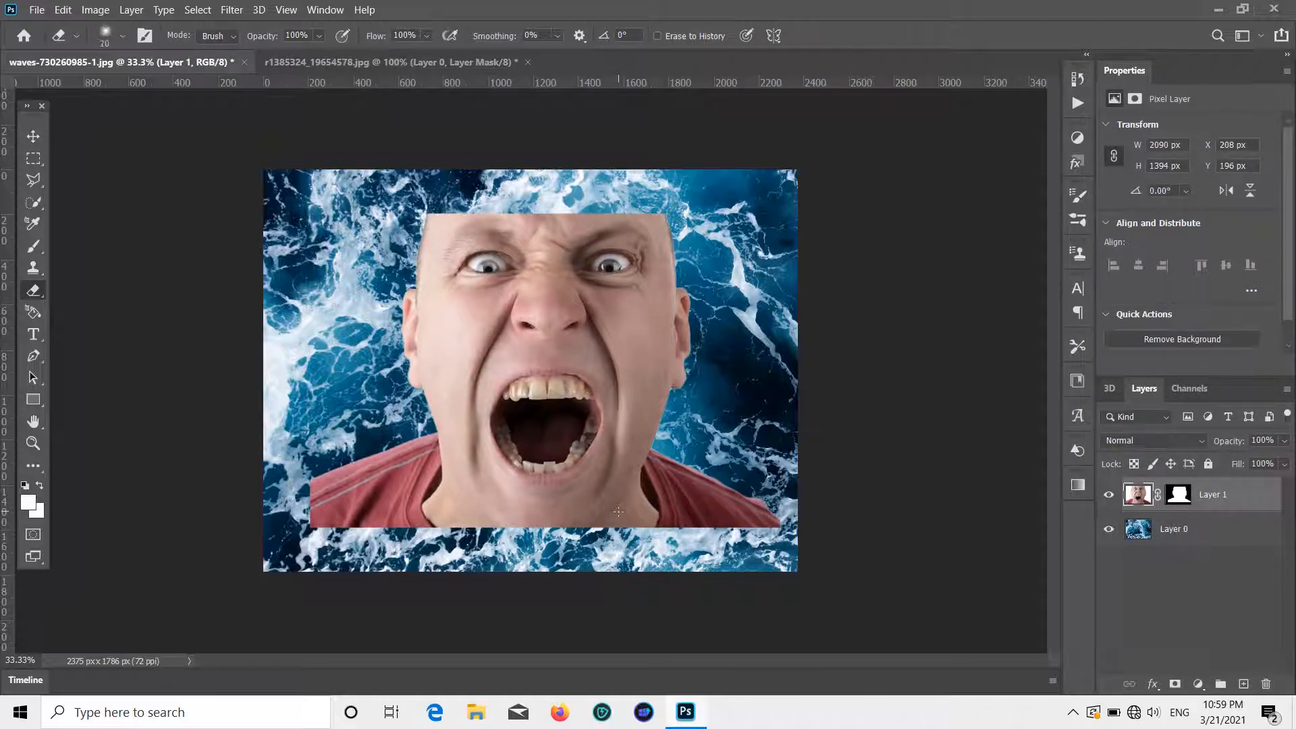
{"action": "key", "text": "bracketright"}
{"action": "key", "text": "bracketright"}
{"action": "key", "text": "bracketright"}
{"action": "key", "text": "bracketright"}
{"action": "key", "text": "bracketright"}
{"action": "key", "text": "bracketright"}
{"action": "key", "text": "bracketright"}
{"action": "key", "text": "bracketright"}
{"action": "key", "text": "bracketright"}
{"action": "key", "text": "bracketright"}
{"action": "key", "text": "bracketright"}
{"action": "key", "text": "bracketright"}
{"action": "left_click", "coordinate": [120, 33]}
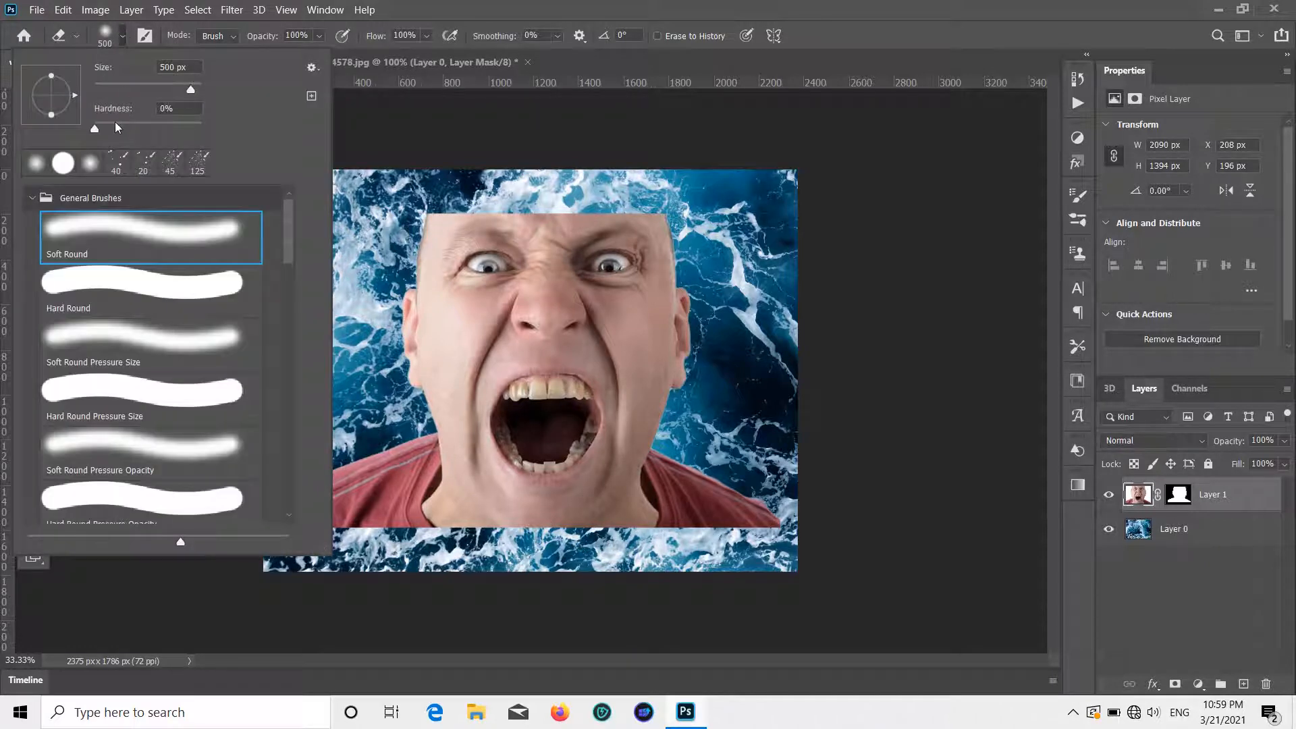
{"action": "left_click_drag", "start_coordinate": [117, 127], "coordinate": [95, 132]}
{"action": "left_click", "coordinate": [114, 35]}
- Softly erase the man's shoulders, neck and the upper edge of his forehead so the face blends into the waves
{"action": "mouse_move", "coordinate": [695, 493]}
{"action": "left_mouse_down"}
{"action": "mouse_move", "coordinate": [764, 537]}
{"action": "mouse_move", "coordinate": [704, 508]}
{"action": "mouse_move", "coordinate": [698, 466]}
{"action": "mouse_move", "coordinate": [688, 509]}
{"action": "mouse_move", "coordinate": [638, 573]}
{"action": "mouse_move", "coordinate": [703, 496]}
{"action": "mouse_move", "coordinate": [665, 559]}
{"action": "mouse_move", "coordinate": [525, 578]}
{"action": "mouse_move", "coordinate": [418, 542]}
{"action": "mouse_move", "coordinate": [361, 462]}
{"action": "mouse_move", "coordinate": [333, 484]}
{"action": "mouse_move", "coordinate": [326, 549]}
{"action": "mouse_move", "coordinate": [356, 514]}
{"action": "mouse_move", "coordinate": [377, 438]}
{"action": "mouse_move", "coordinate": [400, 501]}
{"action": "mouse_move", "coordinate": [397, 454]}
{"action": "mouse_move", "coordinate": [368, 426]}
{"action": "left_mouse_up"}
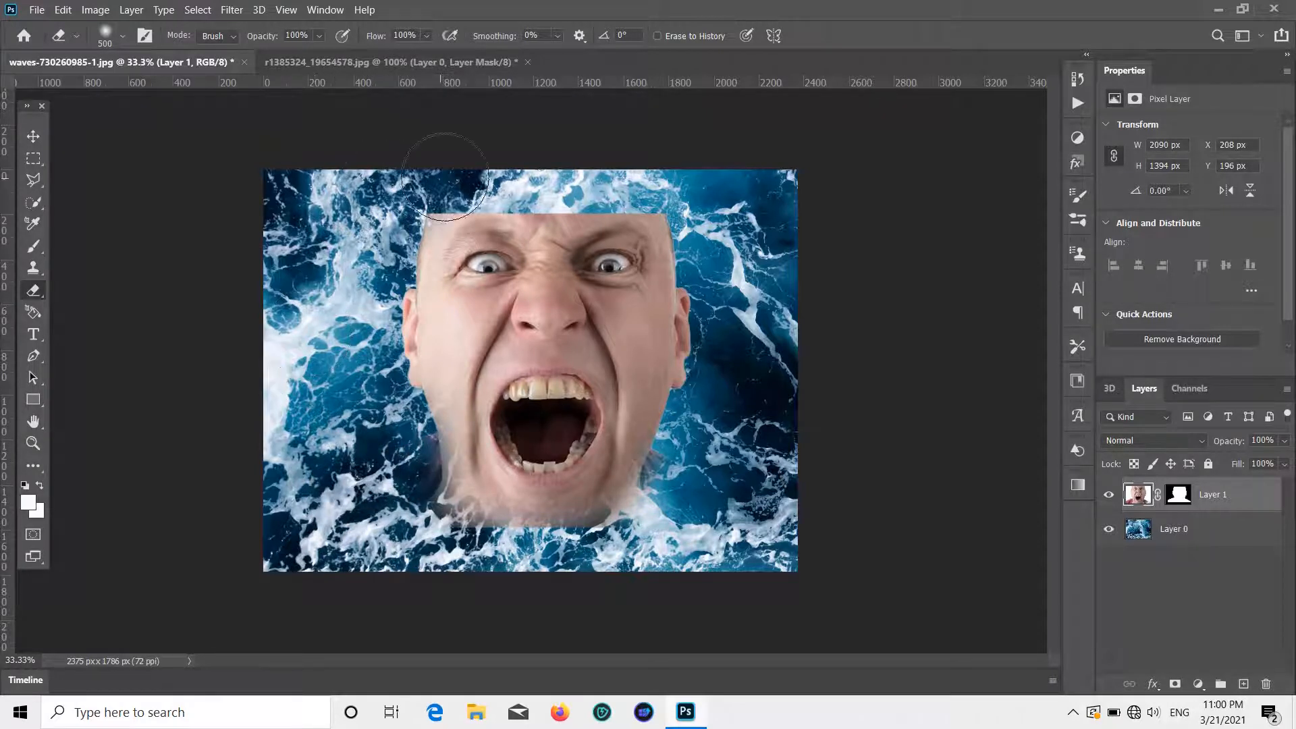
{"action": "mouse_move", "coordinate": [445, 177]}
{"action": "left_mouse_down"}
{"action": "mouse_move", "coordinate": [406, 190]}
{"action": "mouse_move", "coordinate": [588, 171]}
{"action": "mouse_move", "coordinate": [737, 218]}
{"action": "mouse_move", "coordinate": [749, 236]}
{"action": "mouse_move", "coordinate": [721, 214]}
{"action": "mouse_move", "coordinate": [461, 183]}
{"action": "mouse_move", "coordinate": [344, 186]}
{"action": "mouse_move", "coordinate": [329, 217]}
{"action": "mouse_move", "coordinate": [393, 201]}
{"action": "mouse_move", "coordinate": [375, 268]}
{"action": "mouse_move", "coordinate": [373, 255]}
{"action": "mouse_move", "coordinate": [595, 171]}
{"action": "mouse_move", "coordinate": [668, 206]}
{"action": "mouse_move", "coordinate": [821, 360]}
{"action": "mouse_move", "coordinate": [819, 454]}
{"action": "mouse_move", "coordinate": [682, 481]}
{"action": "mouse_move", "coordinate": [662, 557]}
{"action": "mouse_move", "coordinate": [631, 578]}
{"action": "mouse_move", "coordinate": [420, 561]}
{"action": "mouse_move", "coordinate": [413, 518]}
{"action": "mouse_move", "coordinate": [463, 558]}
{"action": "mouse_move", "coordinate": [582, 583]}
{"action": "mouse_move", "coordinate": [628, 575]}
{"action": "mouse_move", "coordinate": [658, 534]}
{"action": "mouse_move", "coordinate": [635, 556]}
{"action": "mouse_move", "coordinate": [547, 577]}
{"action": "mouse_move", "coordinate": [431, 539]}
{"action": "mouse_move", "coordinate": [409, 505]}
{"action": "left_mouse_up"}
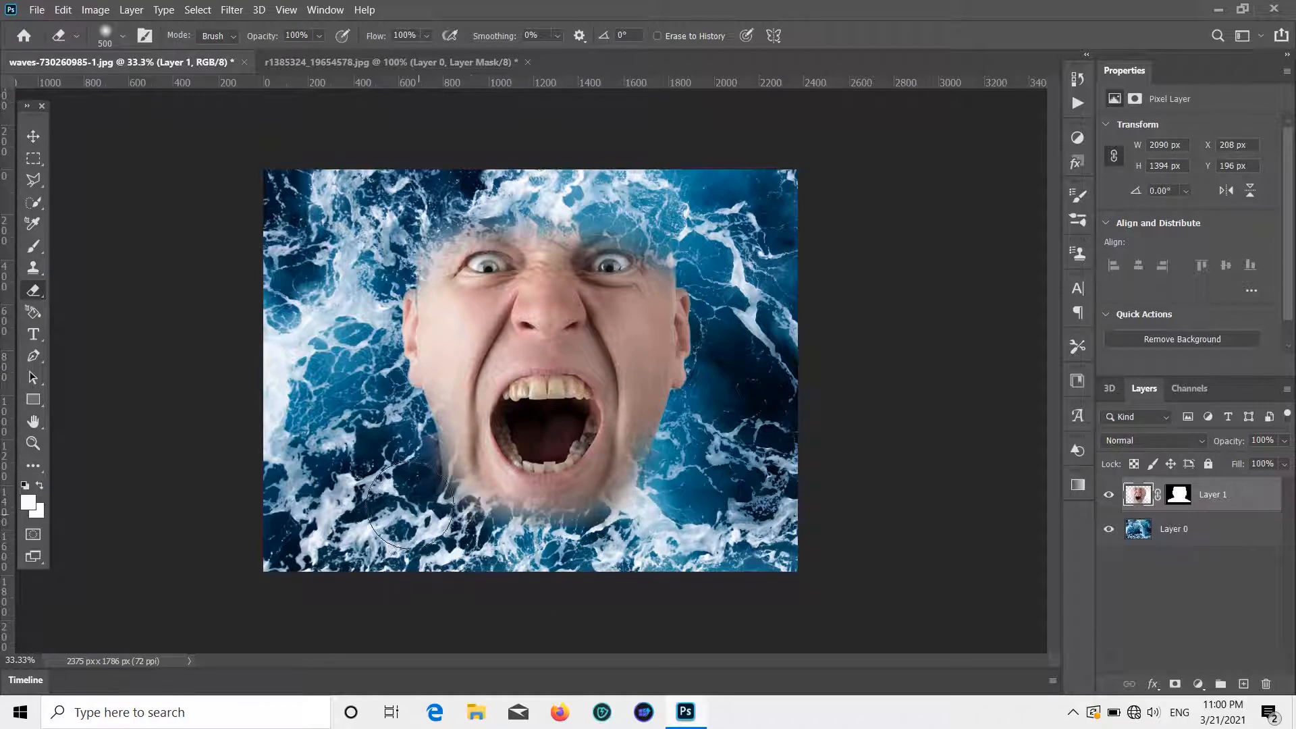
{"action": "left_click", "coordinate": [32, 137]}
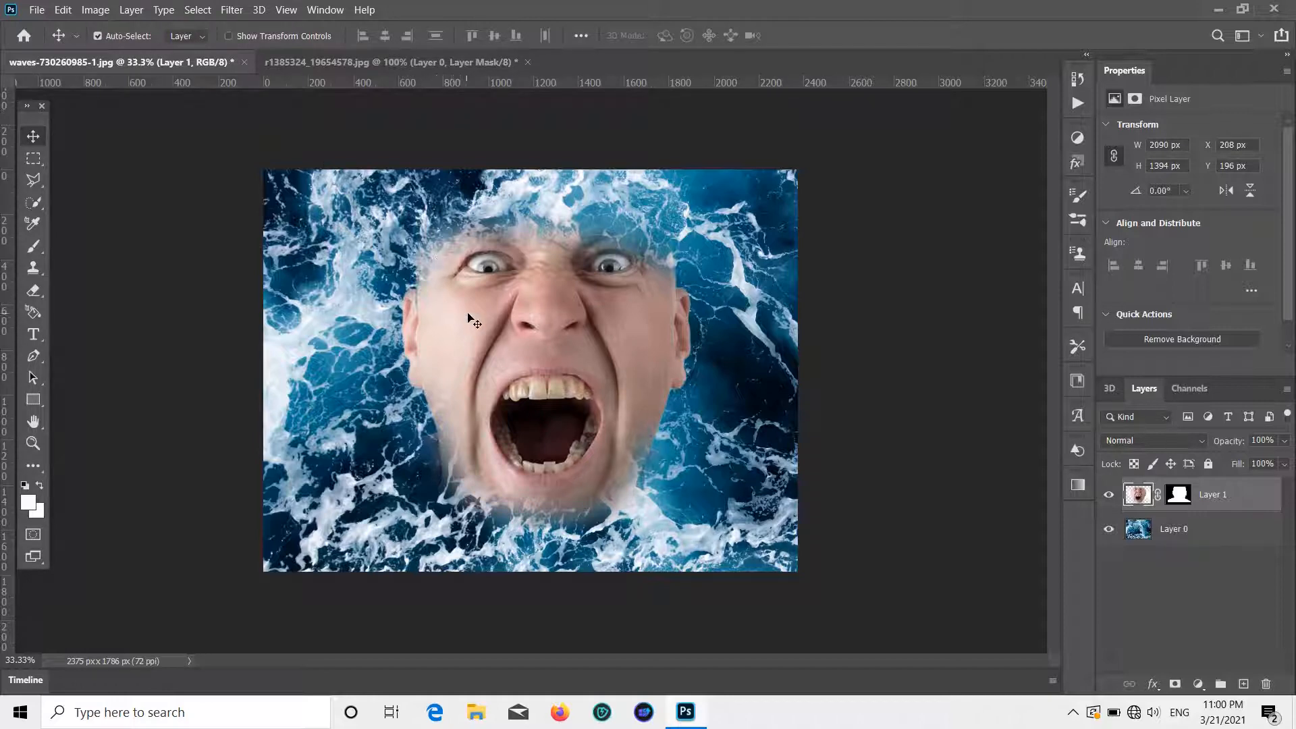
- Apply Color Balance to the face's midtones with green +39, blue +89 and a shift from red towards cyan
{"action": "left_click", "coordinate": [129, 9]}
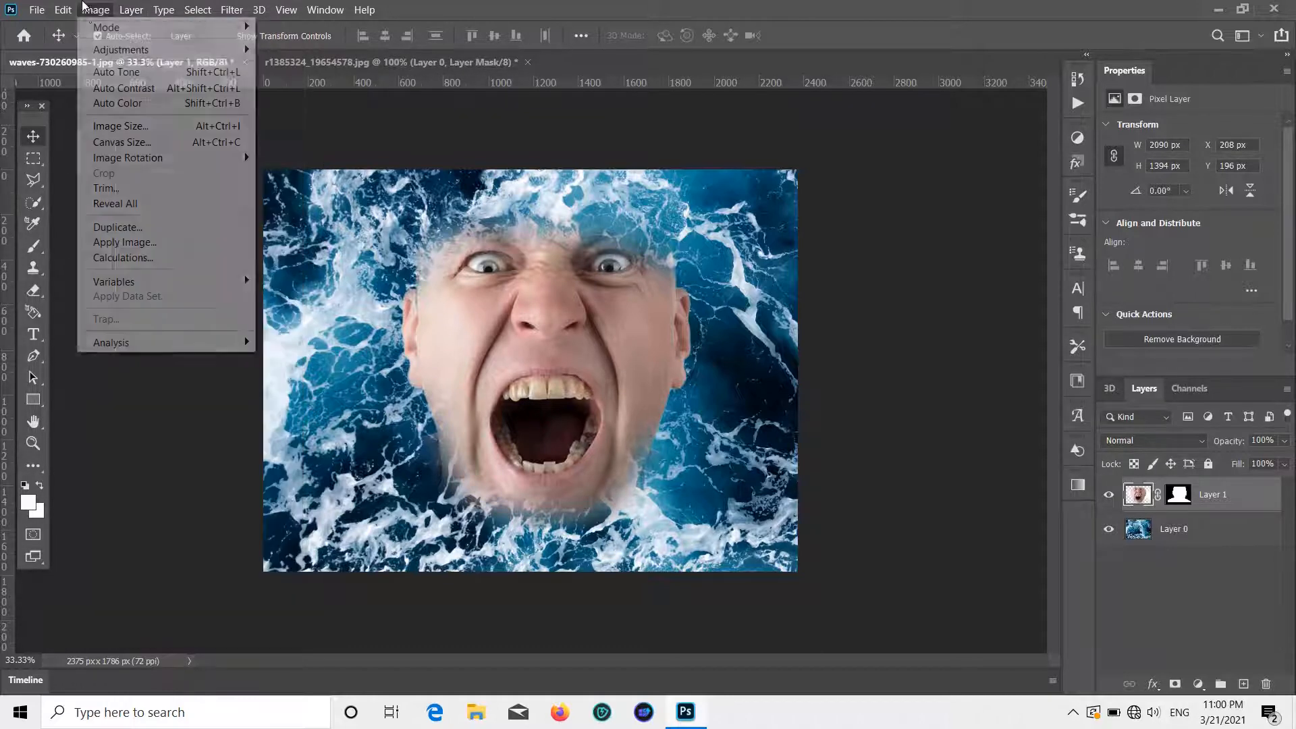
{"action": "left_click", "coordinate": [95, 9]}
{"action": "left_click", "coordinate": [95, 9]}
{"action": "mouse_move", "coordinate": [130, 59]}
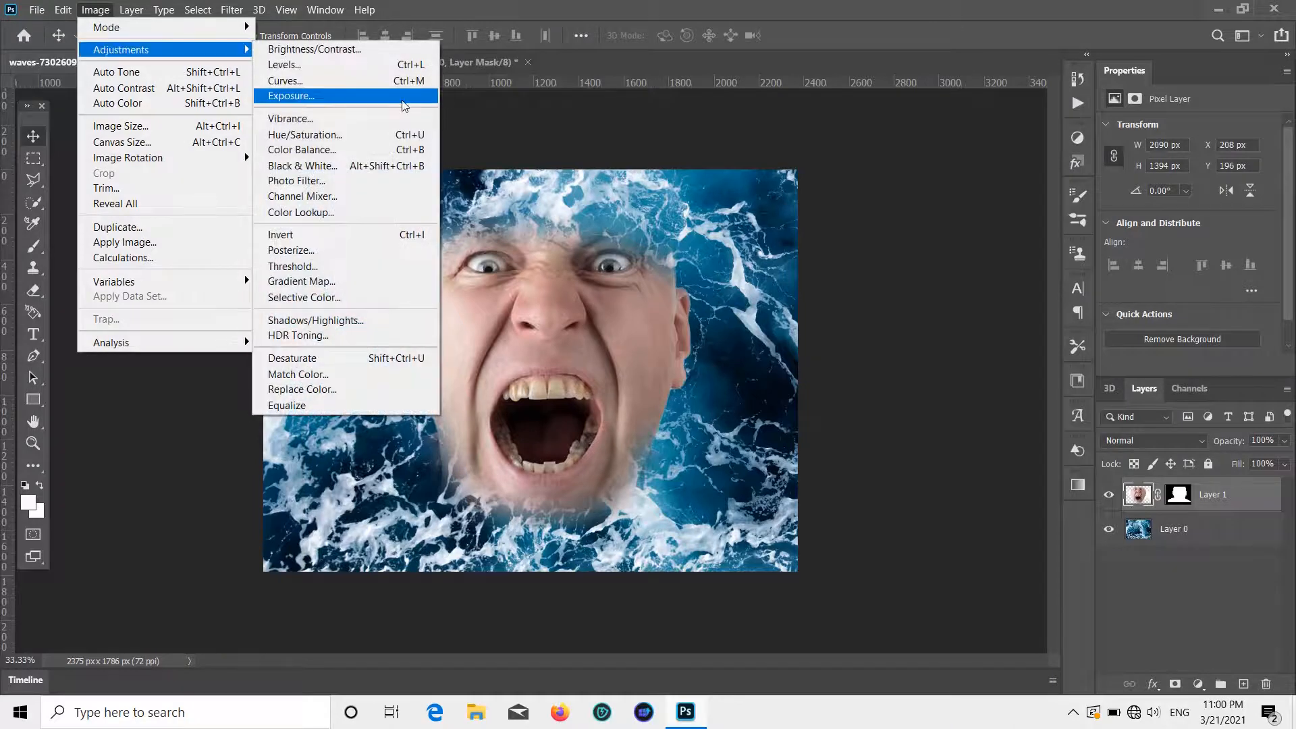
{"action": "left_click", "coordinate": [378, 149]}
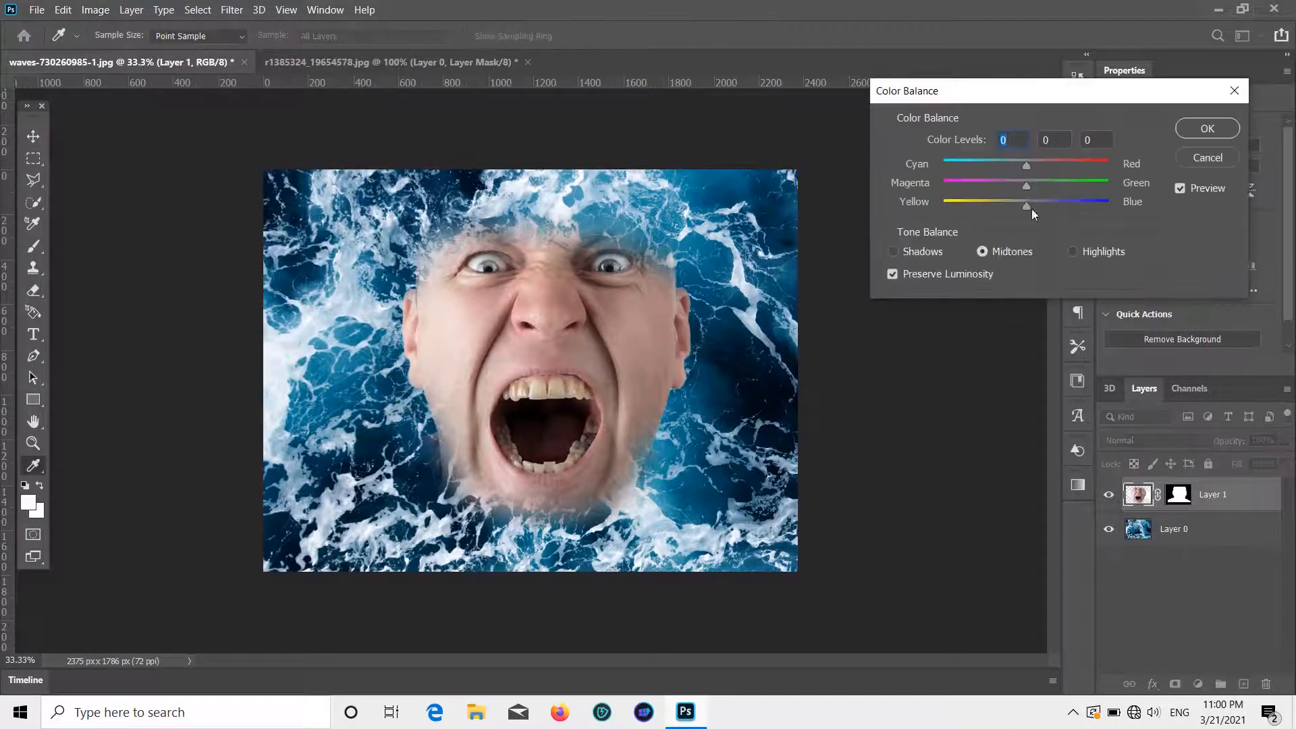
{"action": "left_click_drag", "start_coordinate": [1032, 209], "coordinate": [1087, 223]}
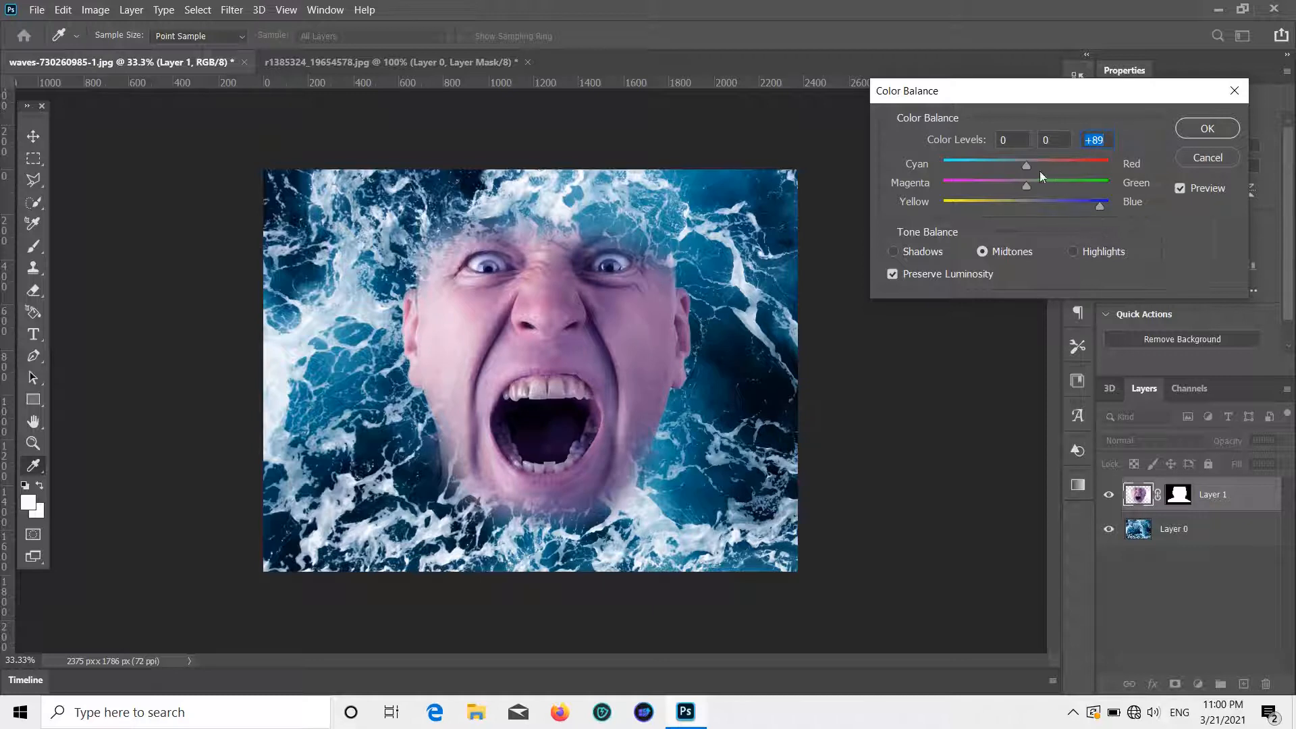
{"action": "left_click_drag", "start_coordinate": [1044, 186], "coordinate": [1059, 194]}
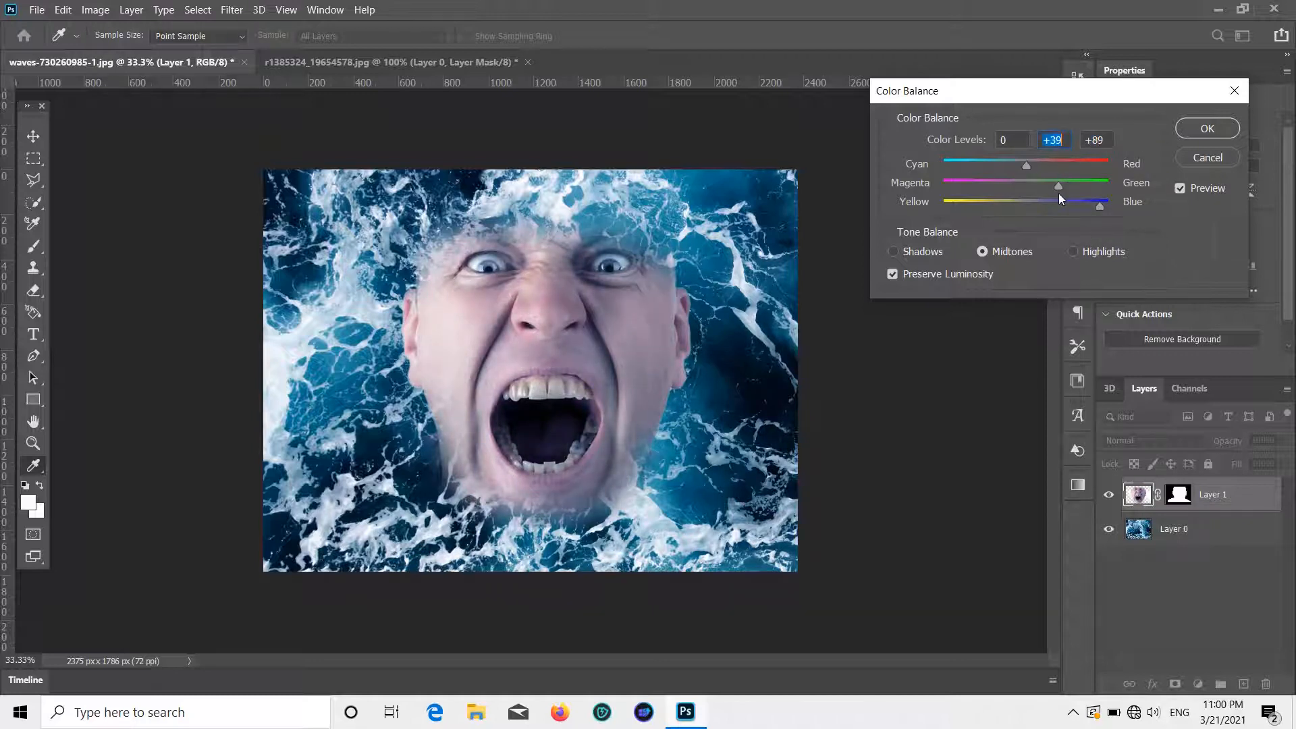
{"action": "left_click", "coordinate": [987, 169]}
{"action": "left_click", "coordinate": [1196, 131]}
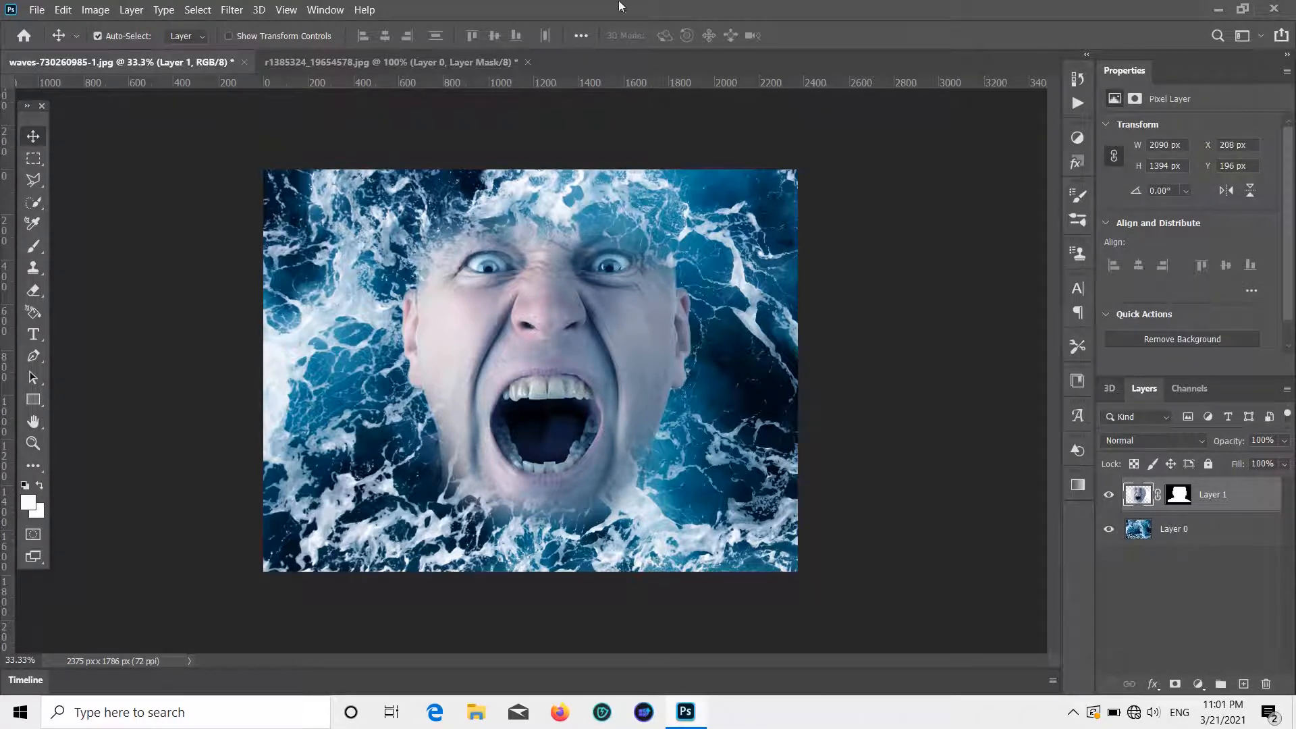
- Apply Hue/Saturation to the face layer with hue +38 and lightness -51
{"action": "left_click", "coordinate": [107, 12]}
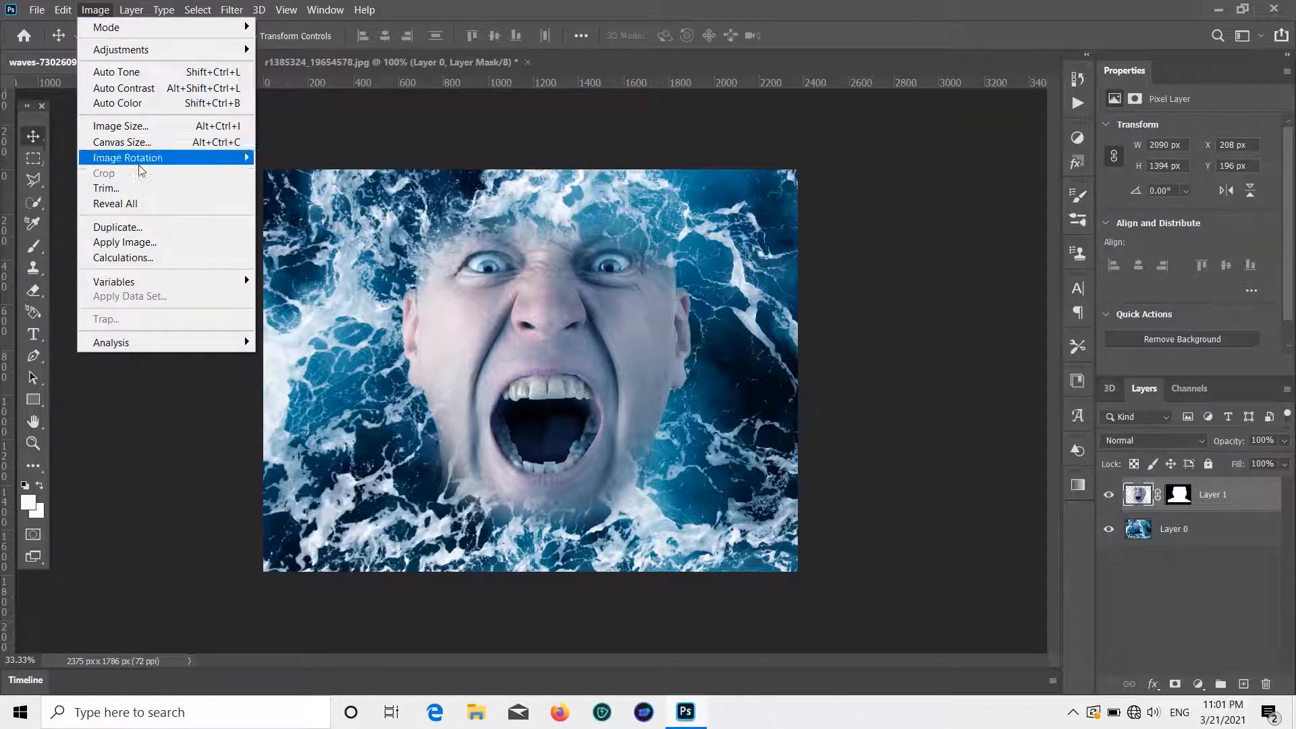
{"action": "mouse_move", "coordinate": [146, 51]}
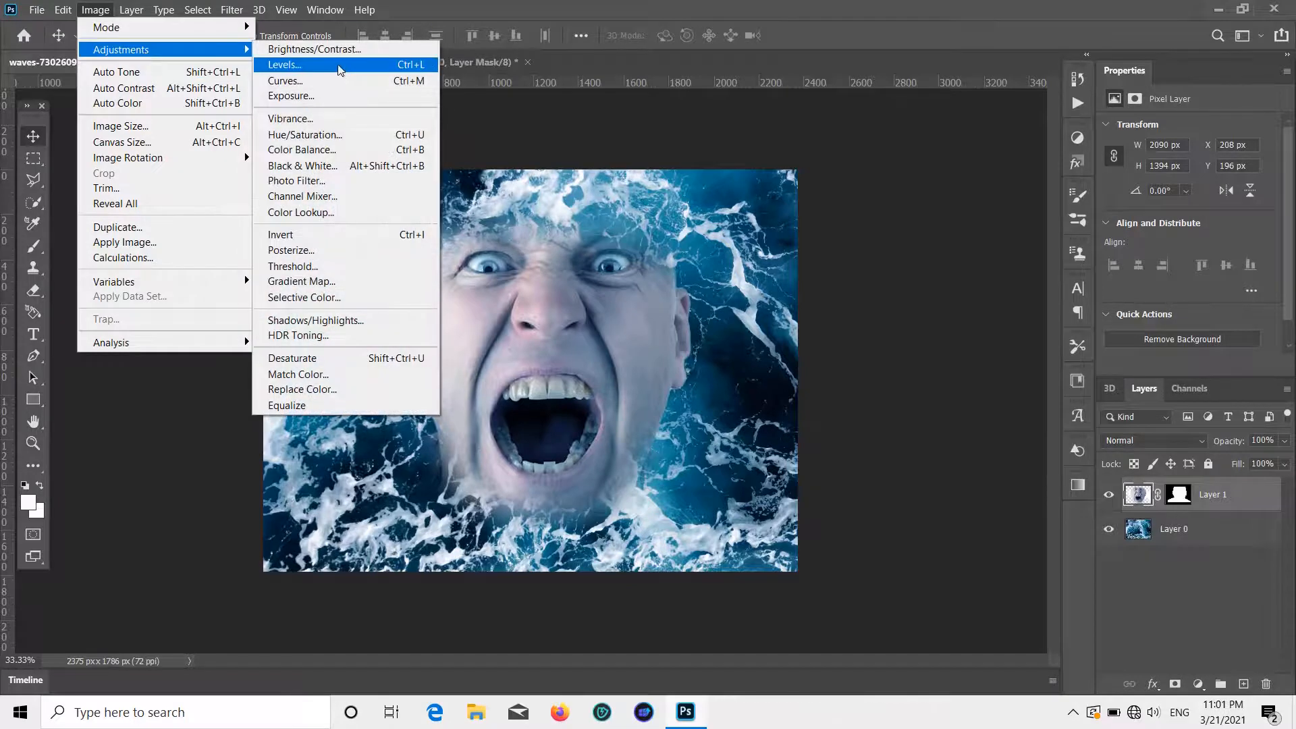
{"action": "left_click", "coordinate": [347, 137]}
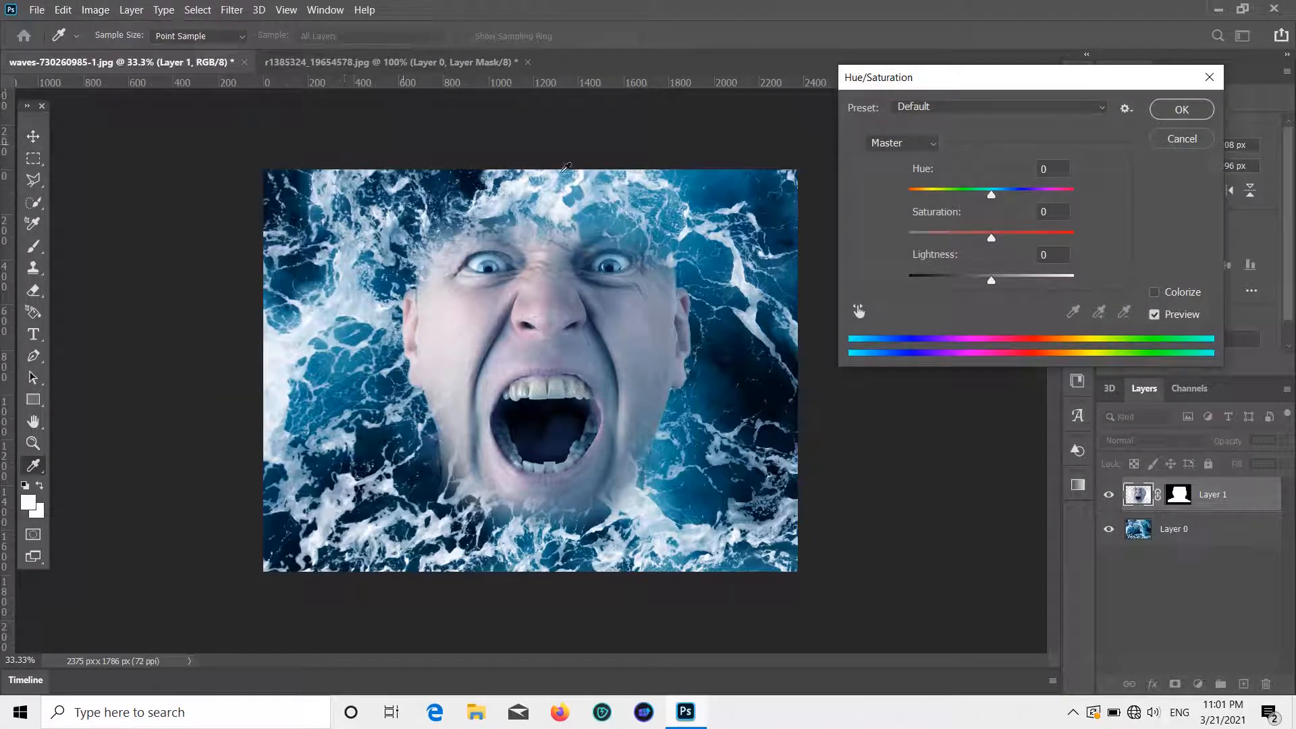
{"action": "left_click_drag", "start_coordinate": [992, 281], "coordinate": [950, 281]}
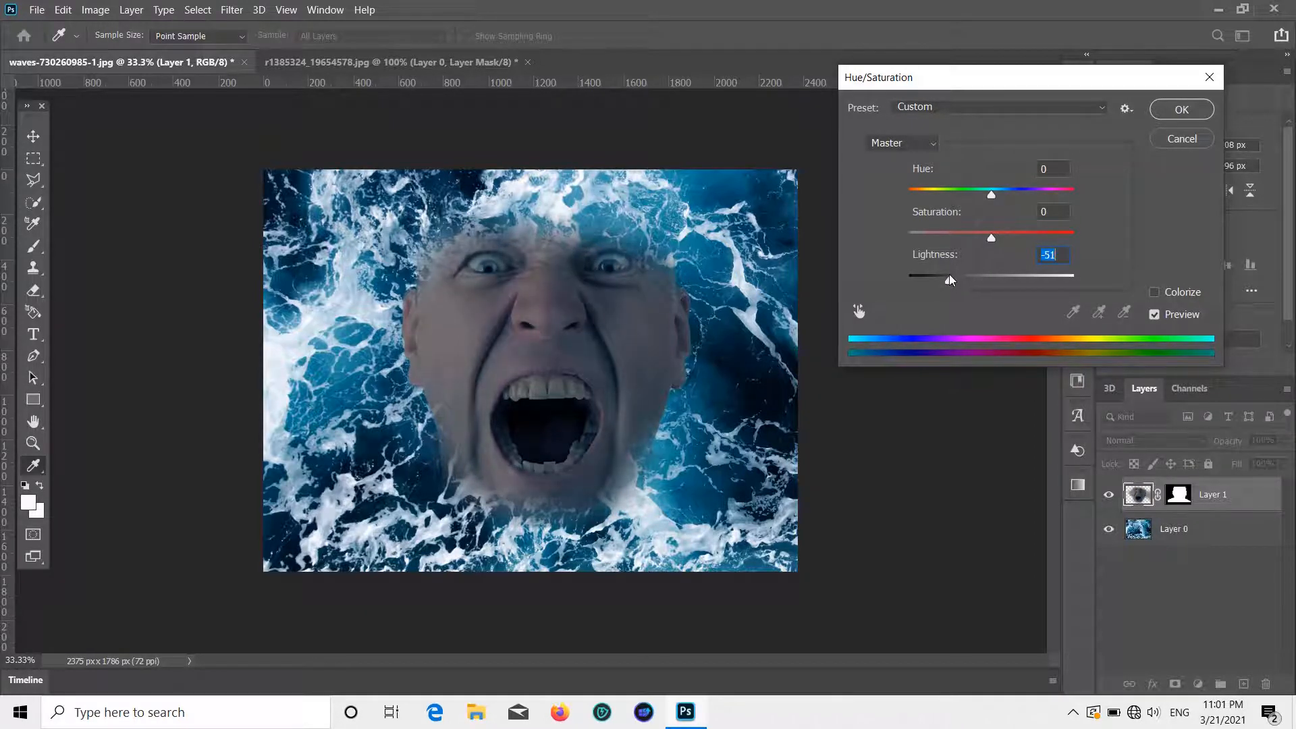
{"action": "left_click_drag", "start_coordinate": [990, 196], "coordinate": [1018, 184]}
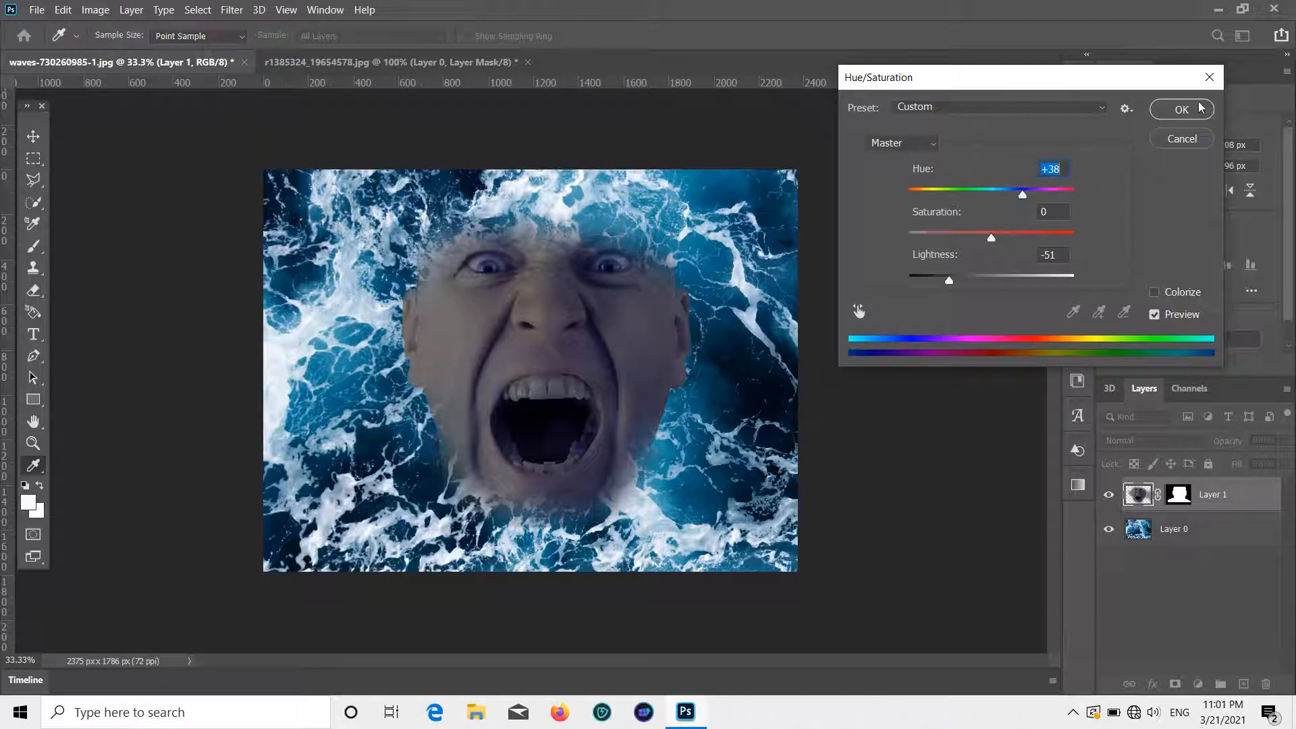
{"action": "left_click", "coordinate": [1181, 109]}
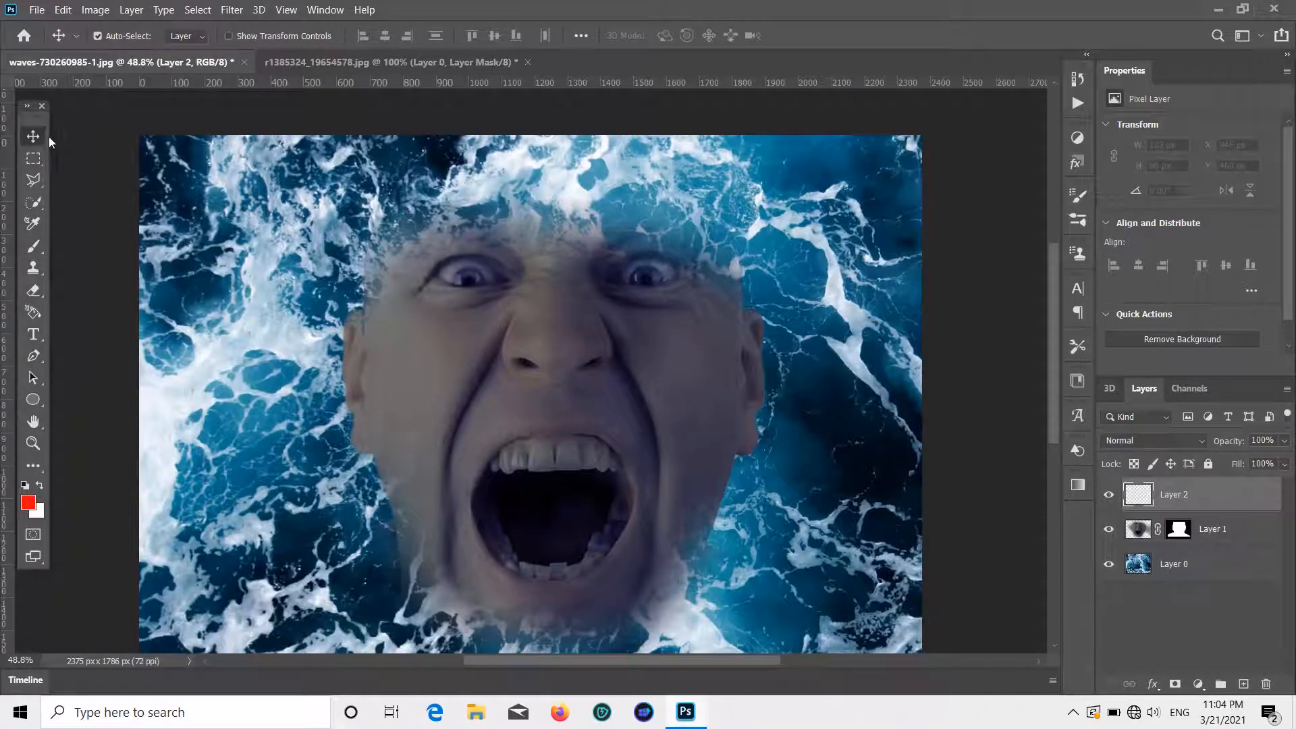
{"action": "scroll", "coordinate": [924, 338], "scroll_direction": "down", "scroll_amount": 3}
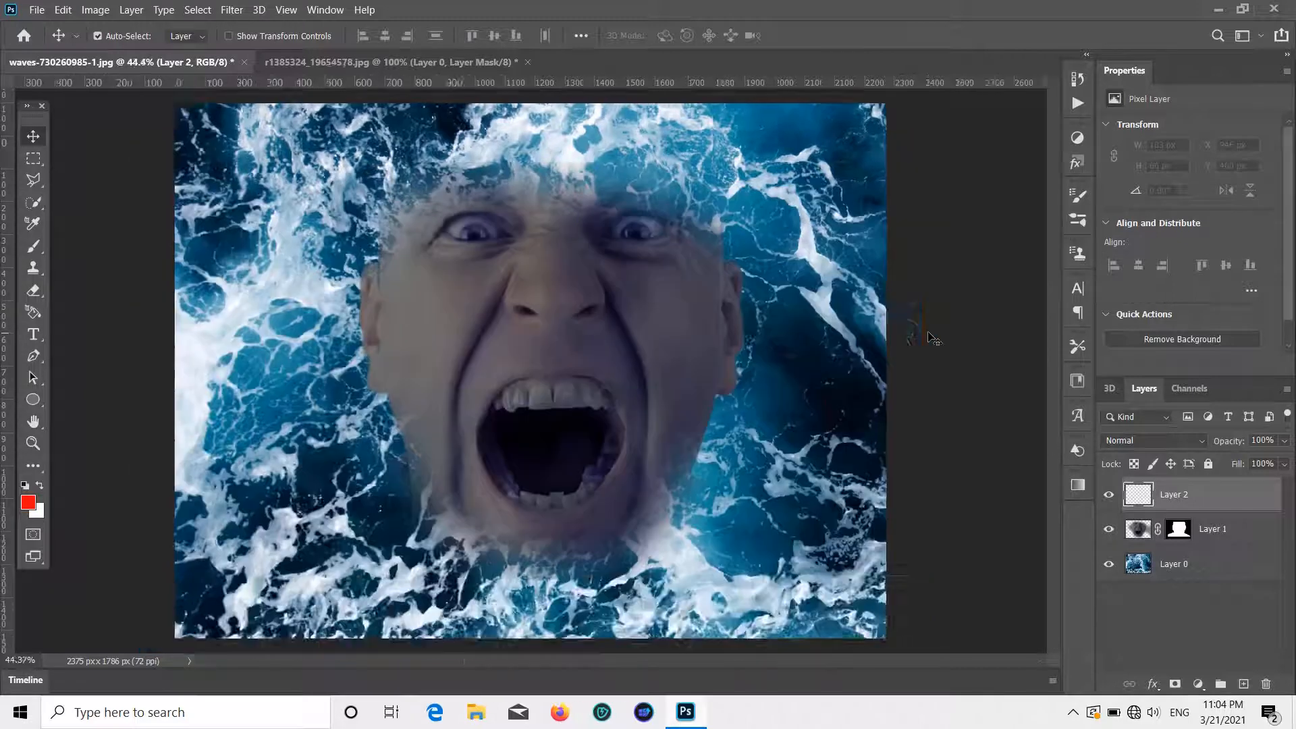
- Add a new layer above the others and use Apply Image to fill it with the merged RGB image, Multiply blending, 100% opacity
{"action": "scroll", "coordinate": [925, 337], "scroll_direction": "up", "scroll_amount": 2}
{"action": "scroll", "coordinate": [925, 338], "scroll_direction": "down", "scroll_amount": 1}
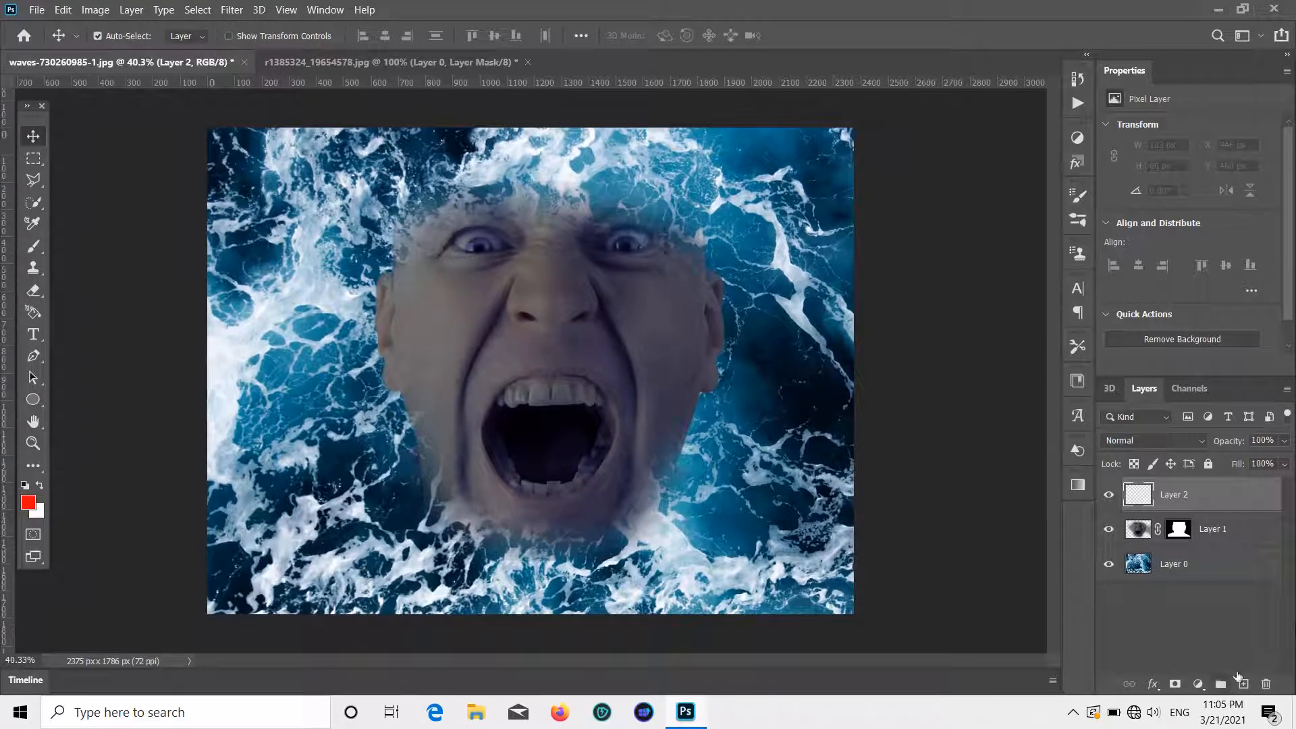
{"action": "left_click", "coordinate": [1244, 684]}
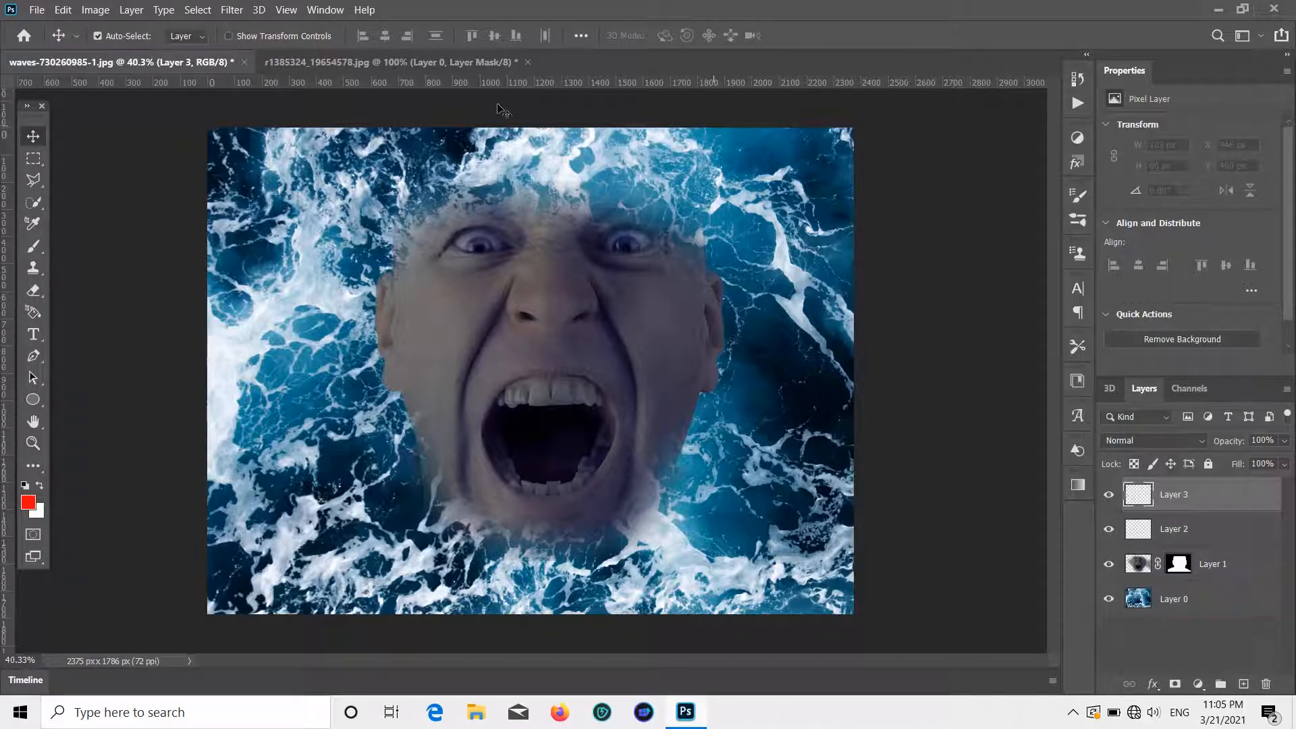
{"action": "left_click", "coordinate": [81, 12]}
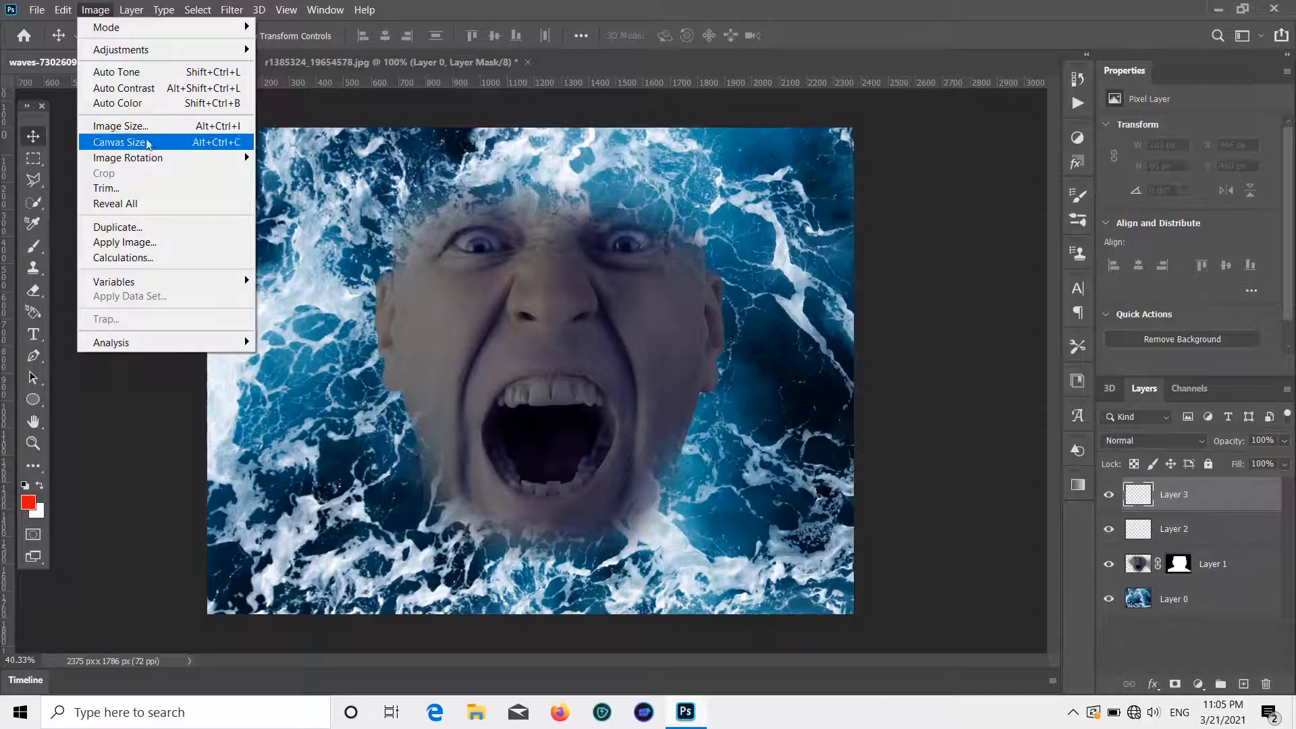
{"action": "left_click", "coordinate": [149, 245]}
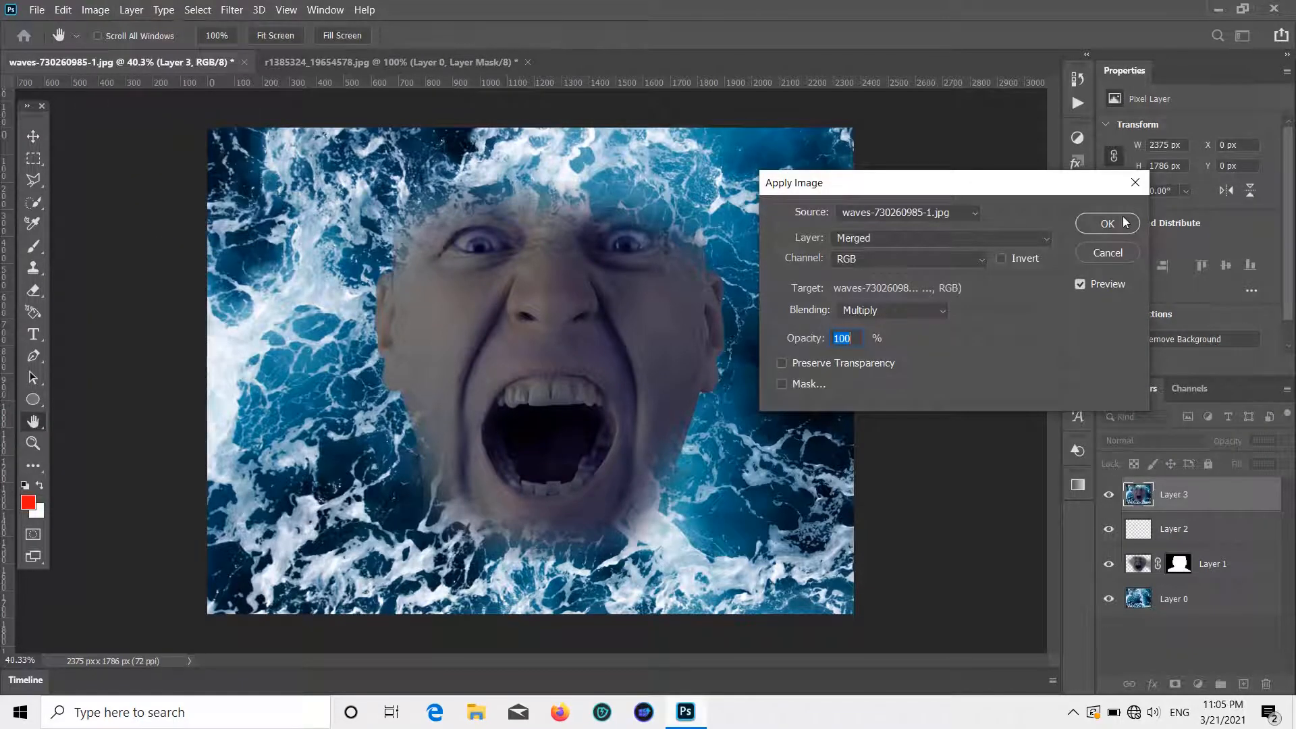
{"action": "left_click", "coordinate": [1108, 223]}
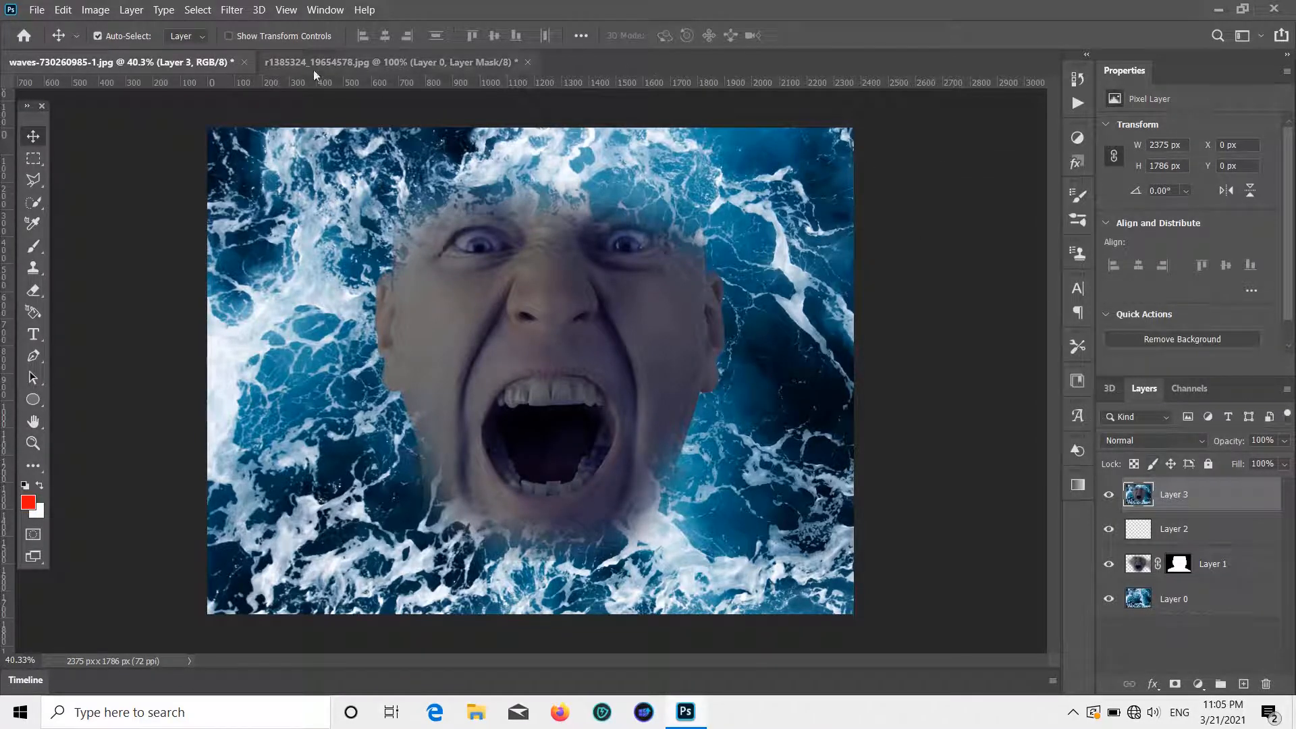
- Apply the Camera Raw Filter to the merged layer with Temperature -18 and Shadows -65
{"action": "left_click", "coordinate": [240, 11]}
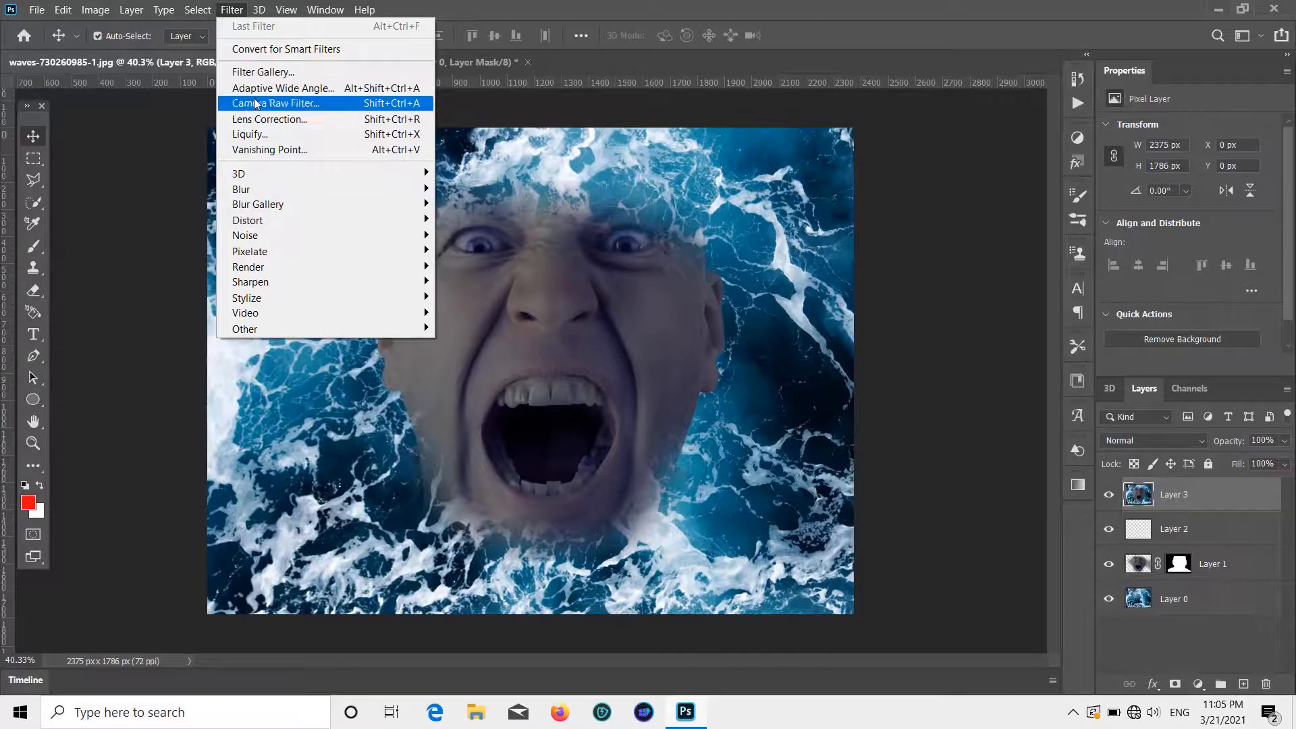
{"action": "key", "text": "Escape"}
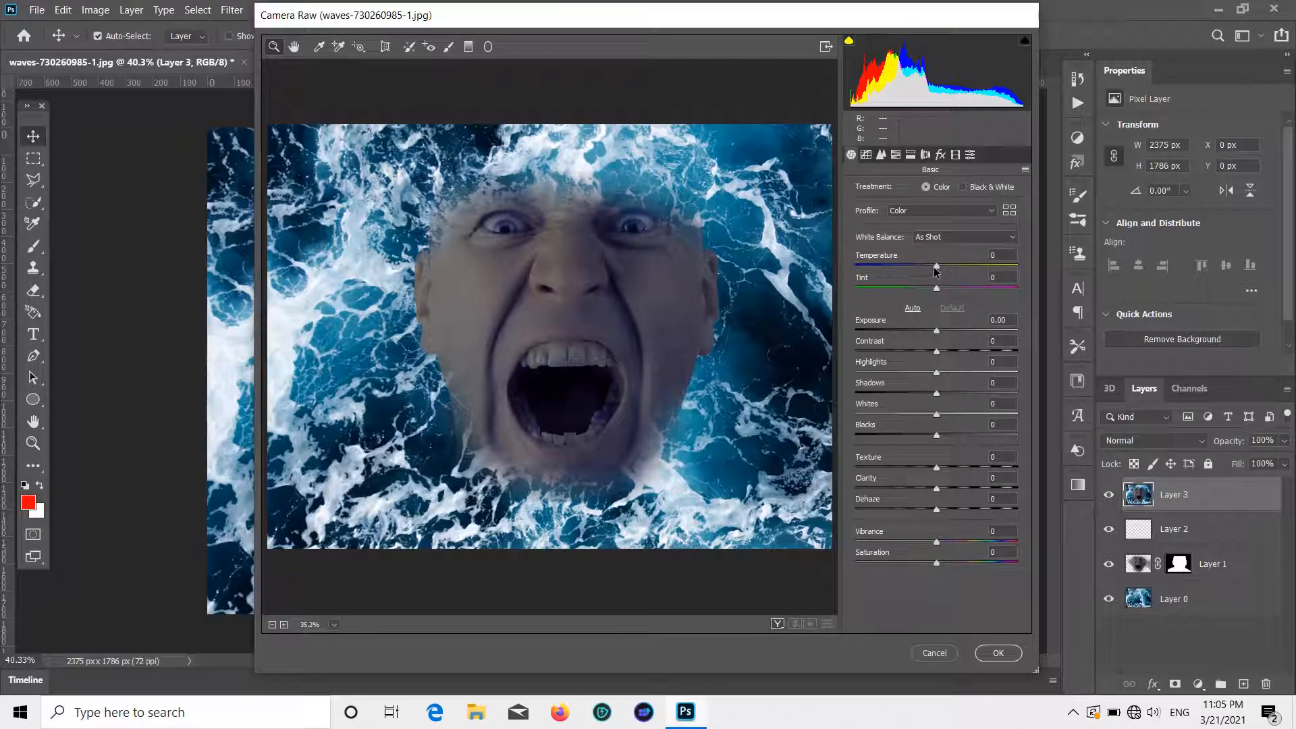
{"action": "mouse_move", "coordinate": [937, 270]}
{"action": "left_mouse_down"}
{"action": "mouse_move", "coordinate": [913, 272]}
{"action": "mouse_move", "coordinate": [924, 280]}
{"action": "left_mouse_up"}
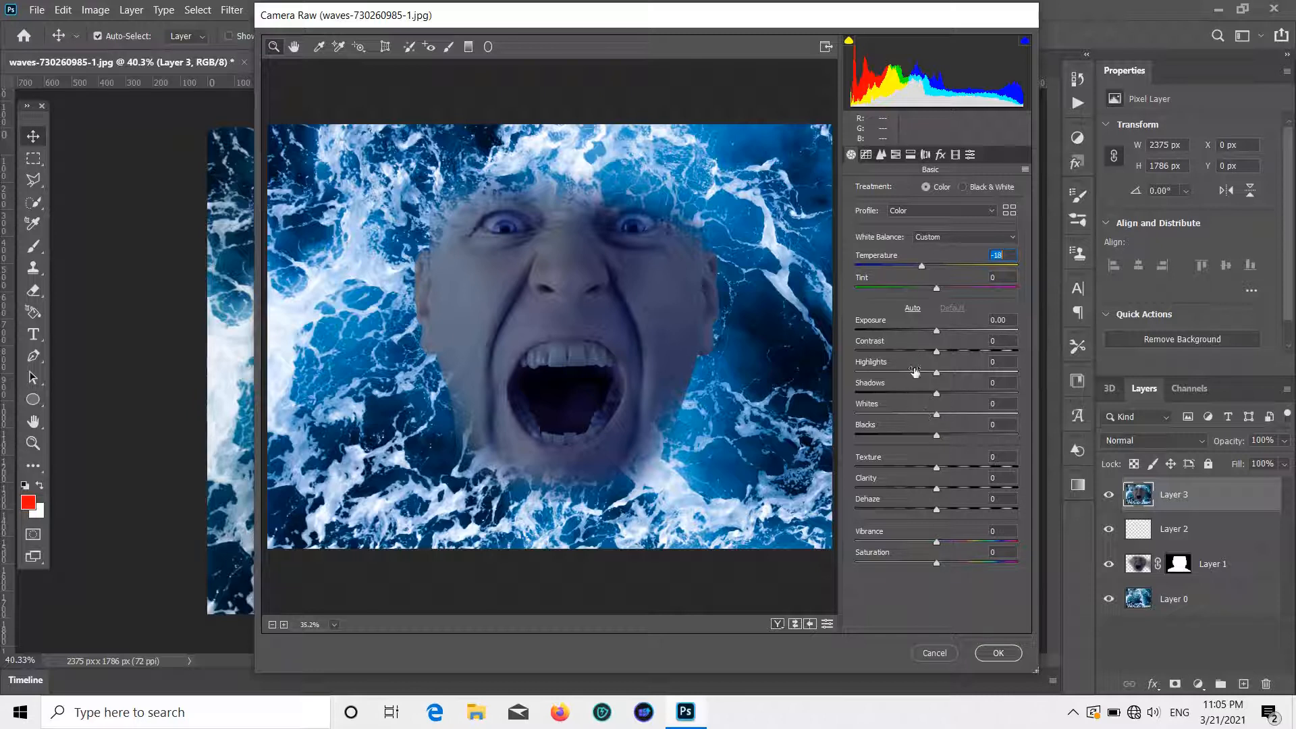
{"action": "left_click_drag", "start_coordinate": [937, 393], "coordinate": [885, 395]}
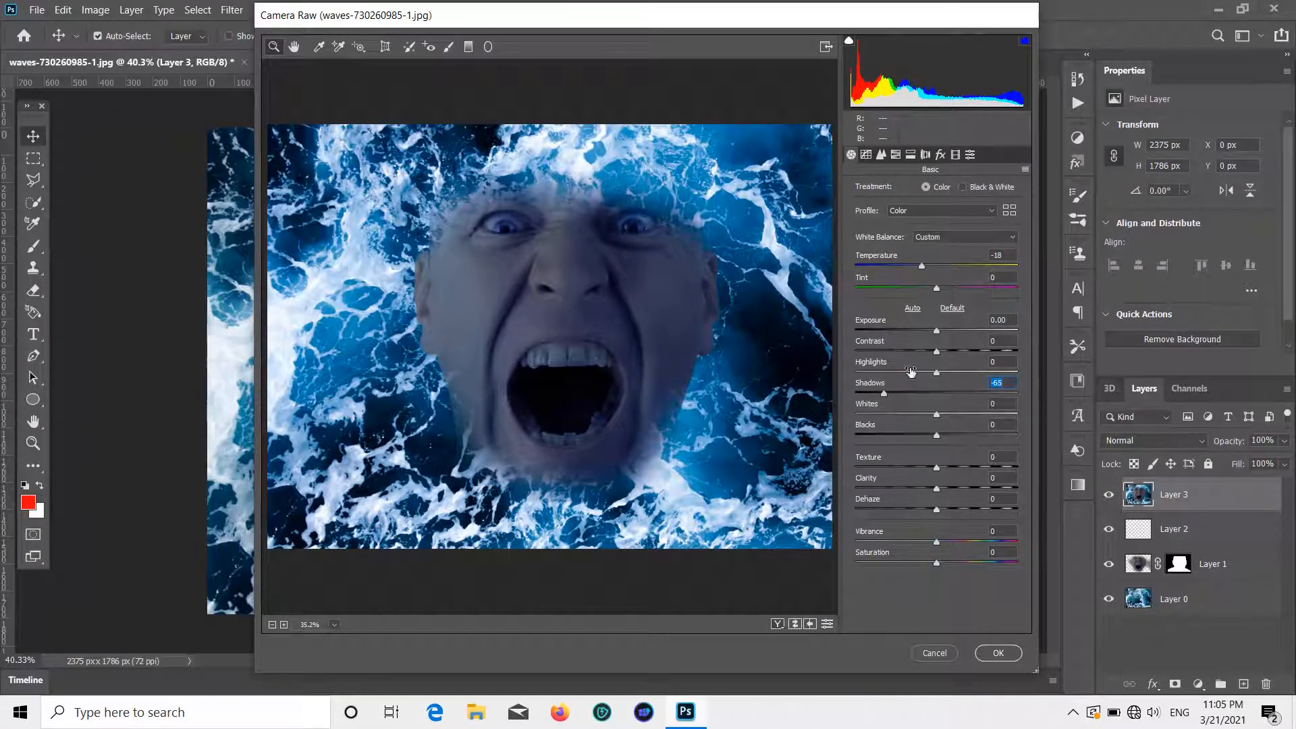
{"action": "left_click", "coordinate": [996, 655]}
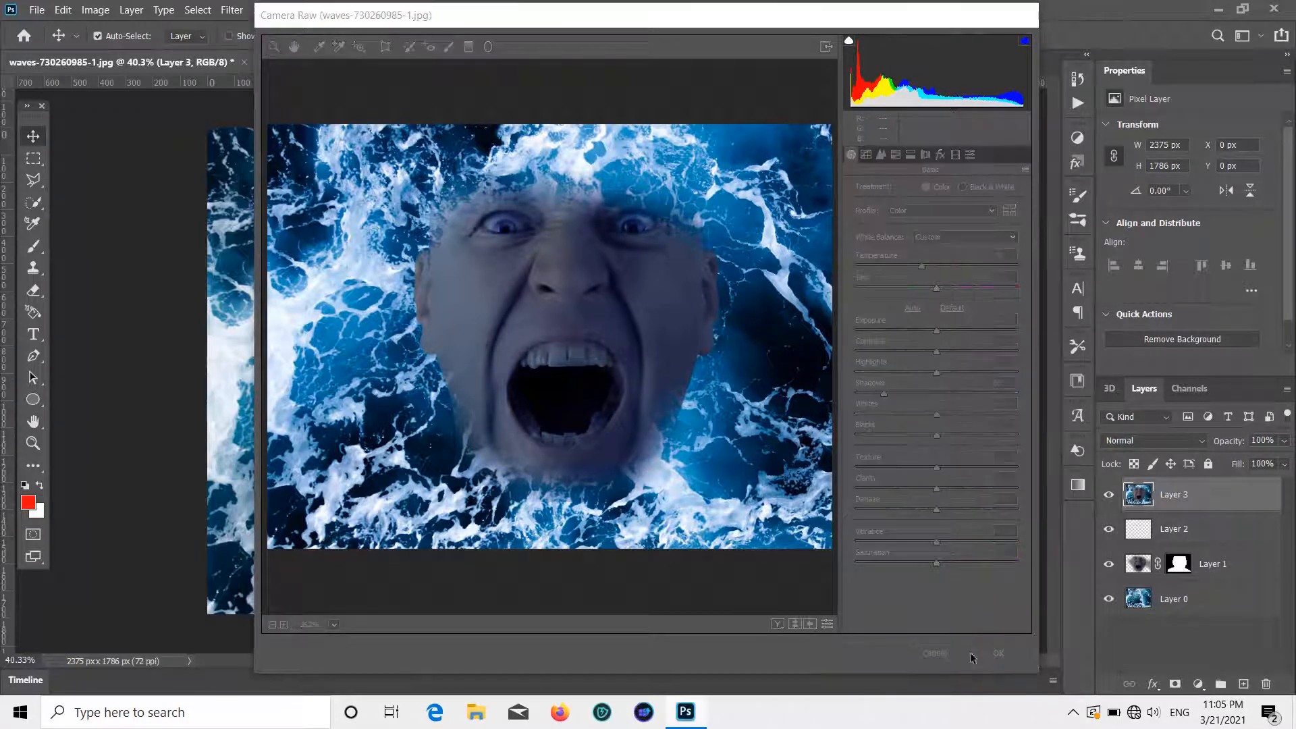
- Add a Brightness/Contrast adjustment layer above the merged layer with brightness -51 and contrast -32
{"action": "left_click", "coordinate": [1199, 684]}
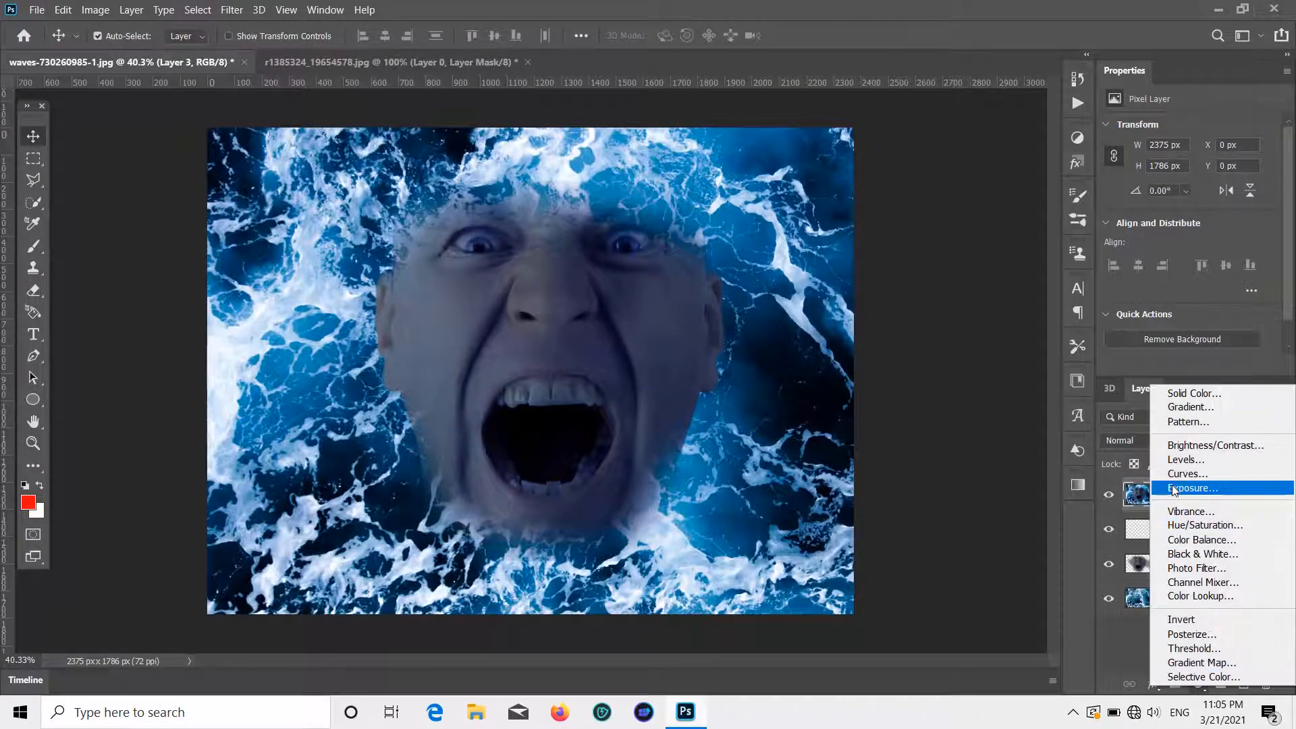
{"action": "left_click", "coordinate": [1195, 446]}
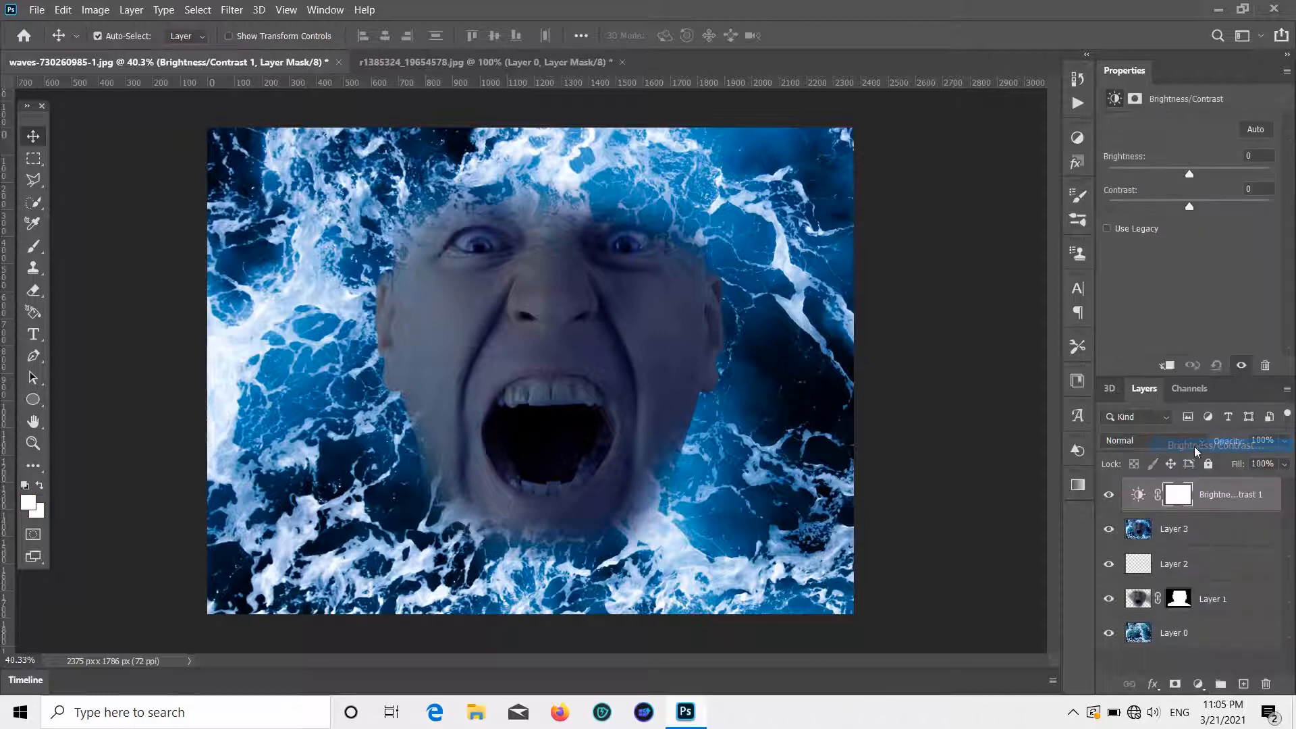
{"action": "left_click_drag", "start_coordinate": [1185, 173], "coordinate": [1137, 219]}
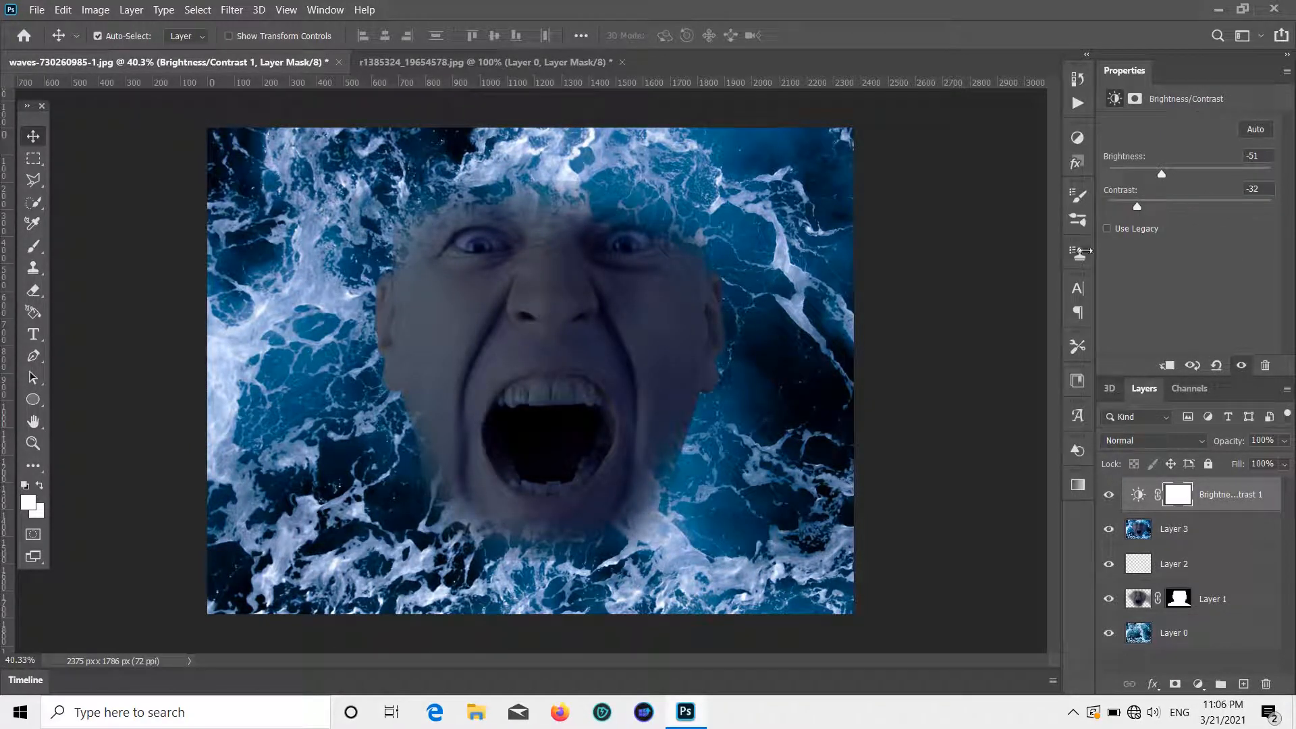
{"action": "left_click", "coordinate": [1253, 657]}
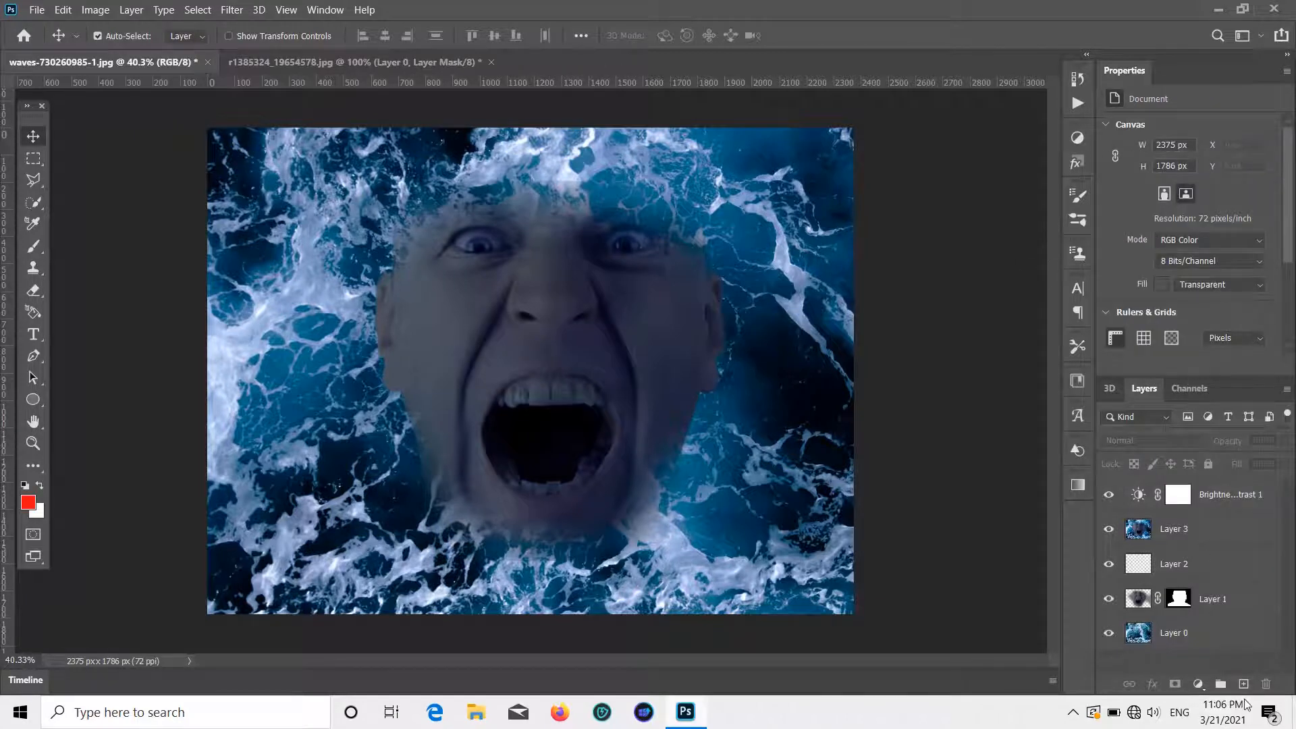
- Add a Curves adjustment layer and raise the RGB curve slightly with a point at input 85, output 94
{"action": "left_click", "coordinate": [1199, 684]}
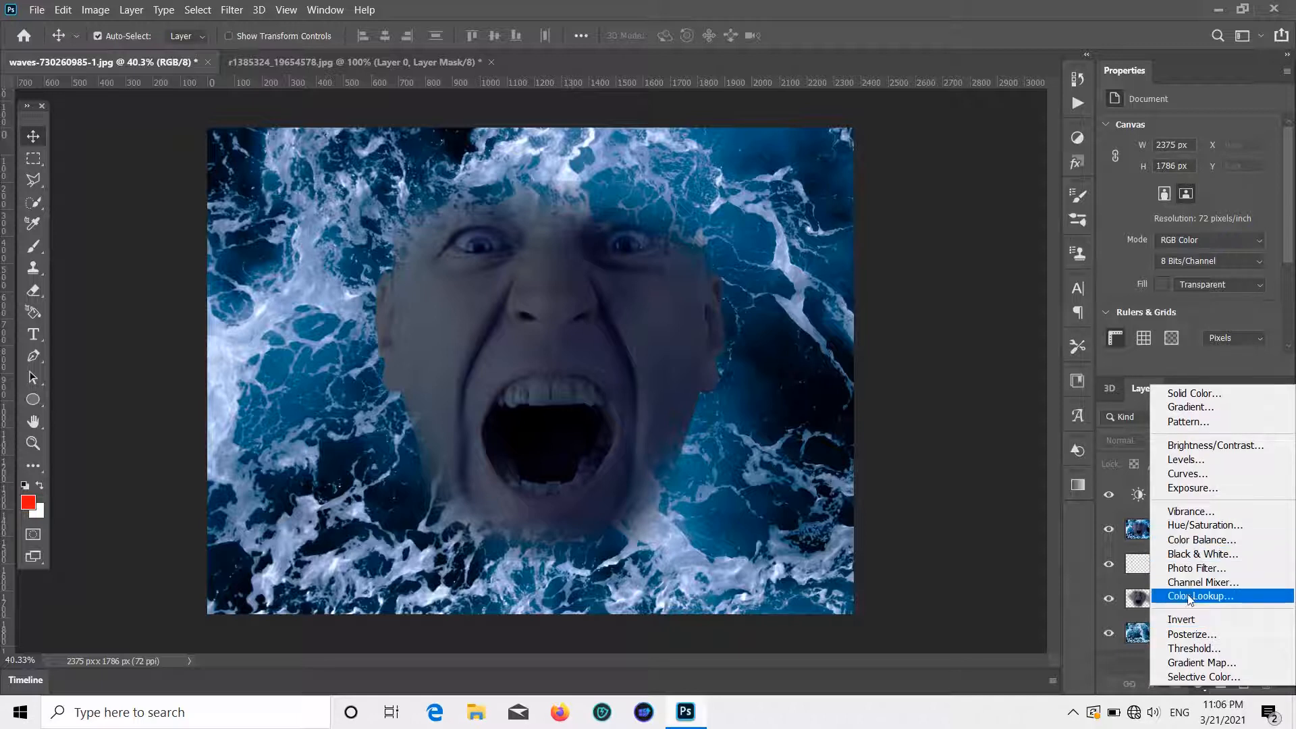
{"action": "left_click", "coordinate": [1188, 473]}
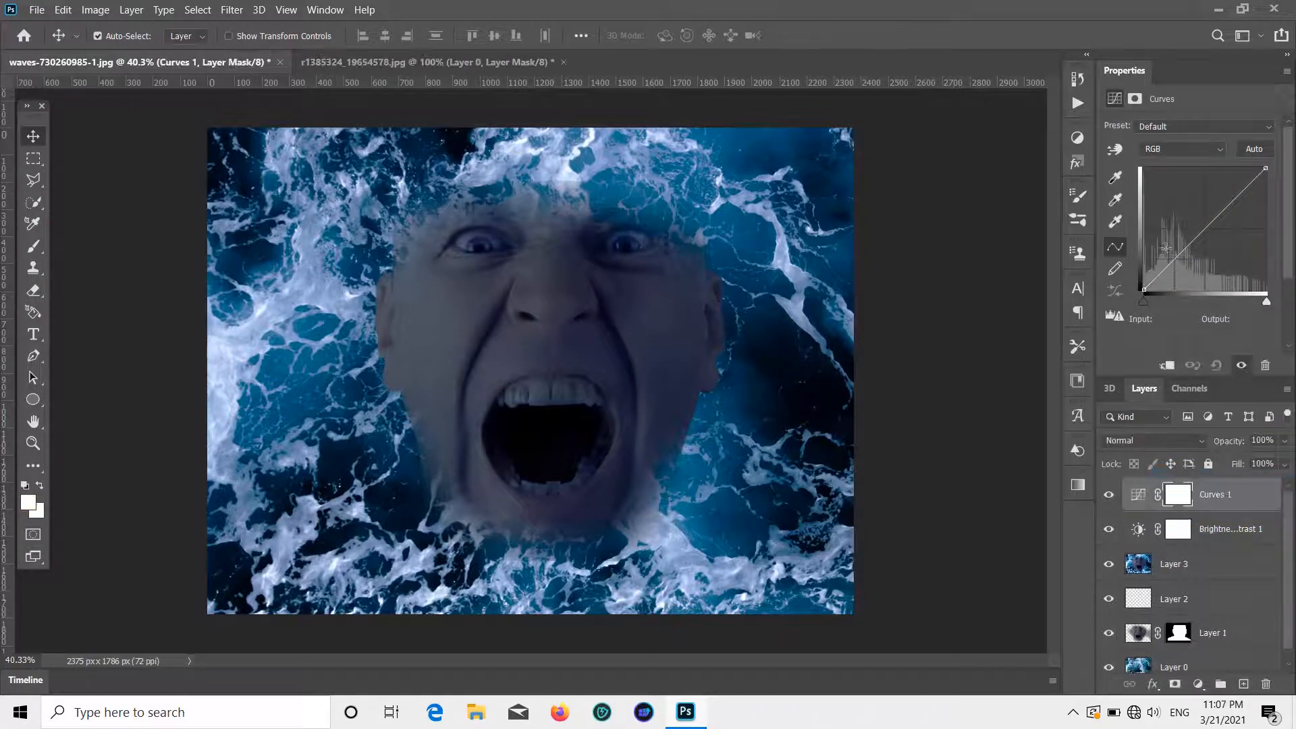
{"action": "left_click_drag", "start_coordinate": [1185, 248], "coordinate": [1185, 245]}
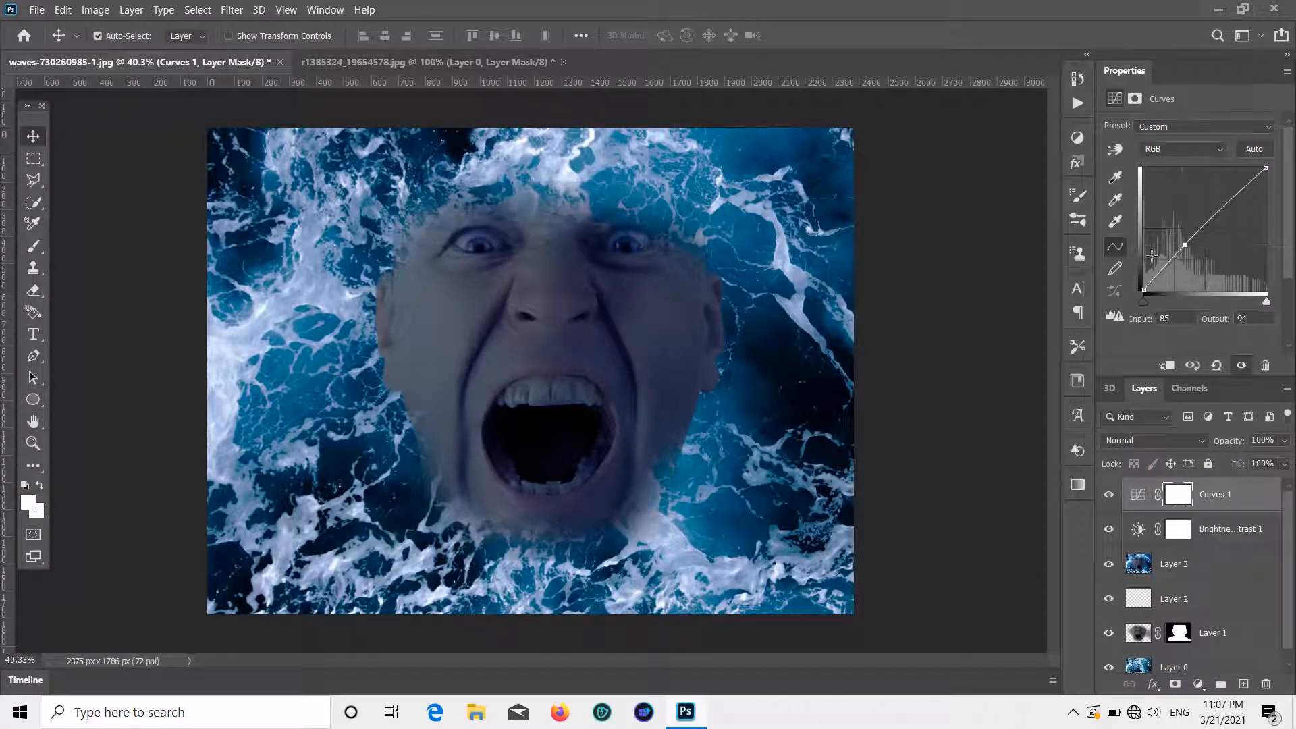
{"action": "left_click", "coordinate": [904, 291]}
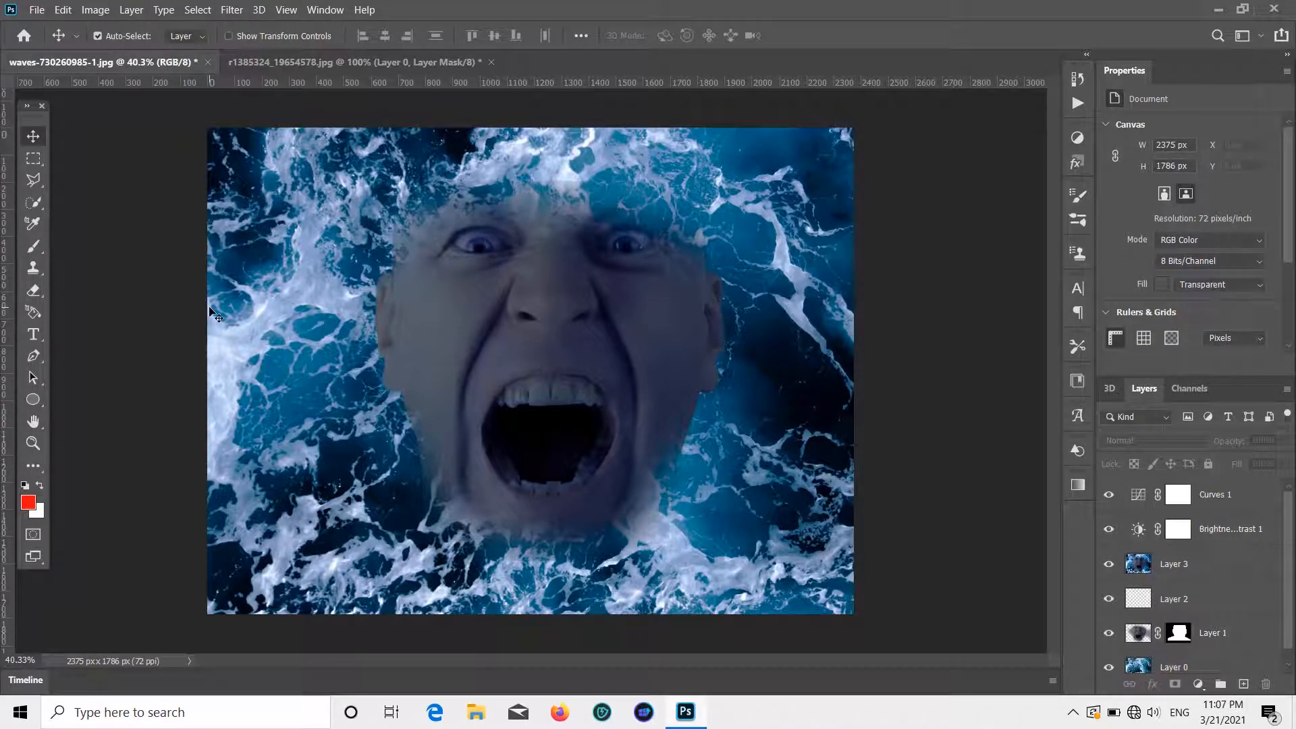
- Export the composite with Export As in PNG format with transparency, at 2375 x 1786 px and 100% scale
{"action": "left_click", "coordinate": [31, 11]}
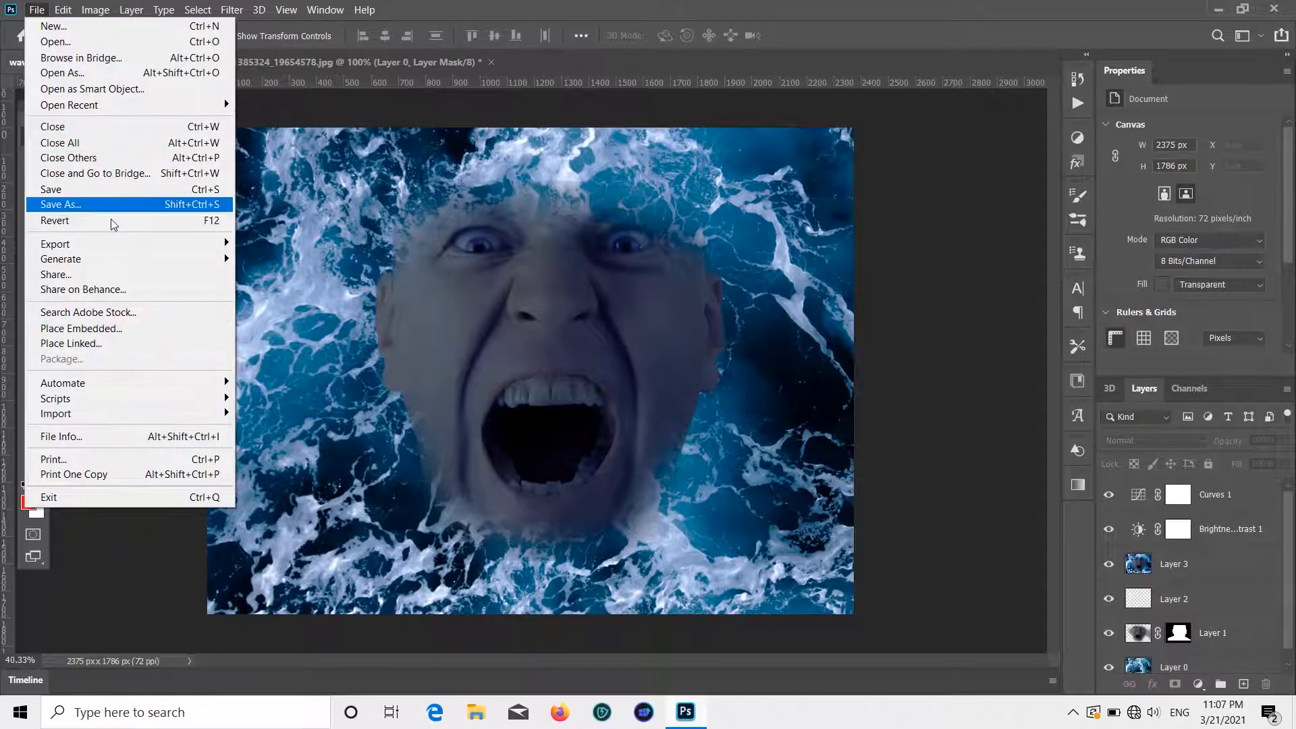
{"action": "mouse_move", "coordinate": [88, 259]}
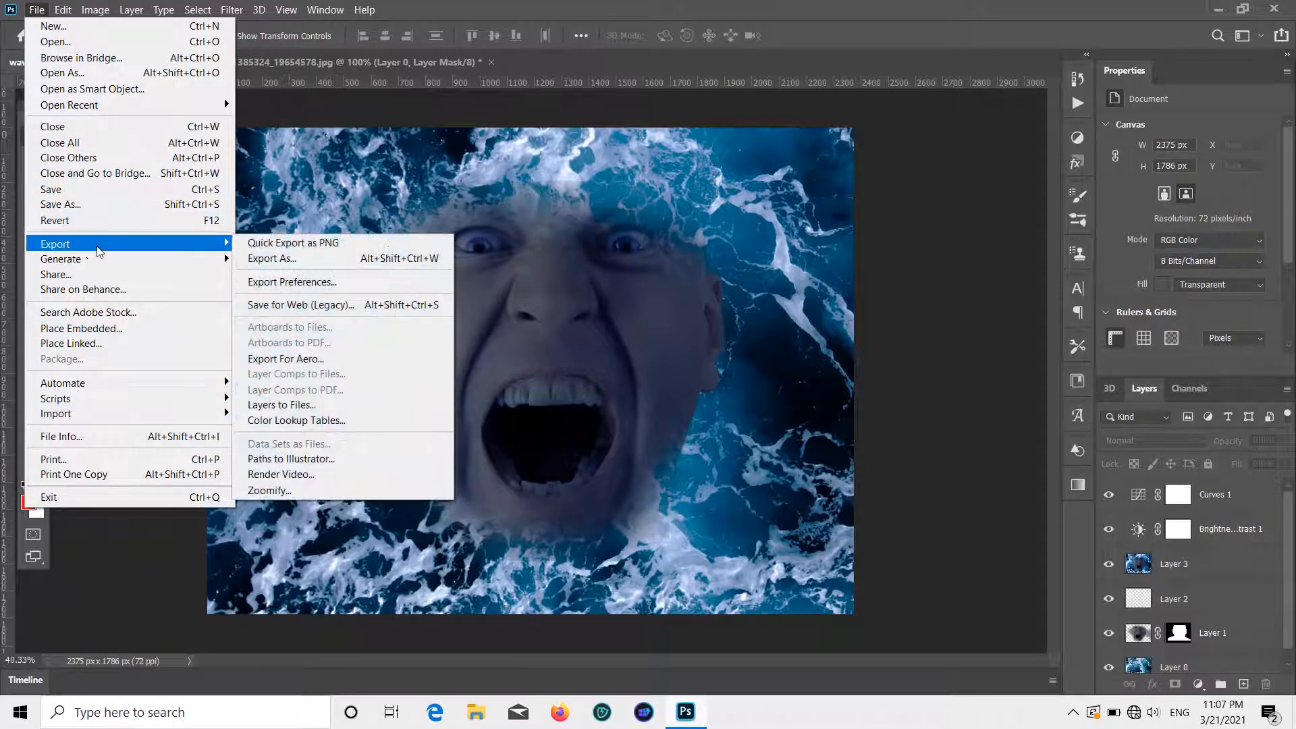
{"action": "left_click", "coordinate": [273, 261]}
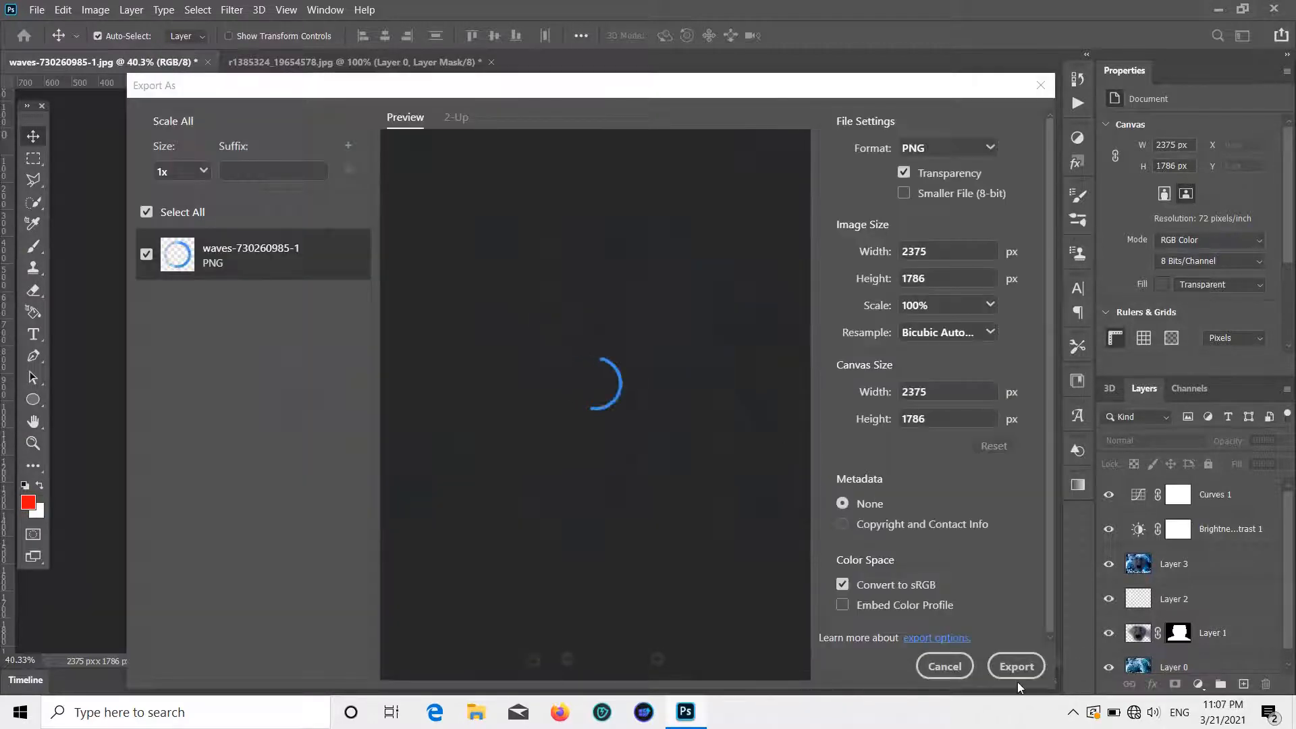
{"action": "left_click", "coordinate": [1018, 682]}
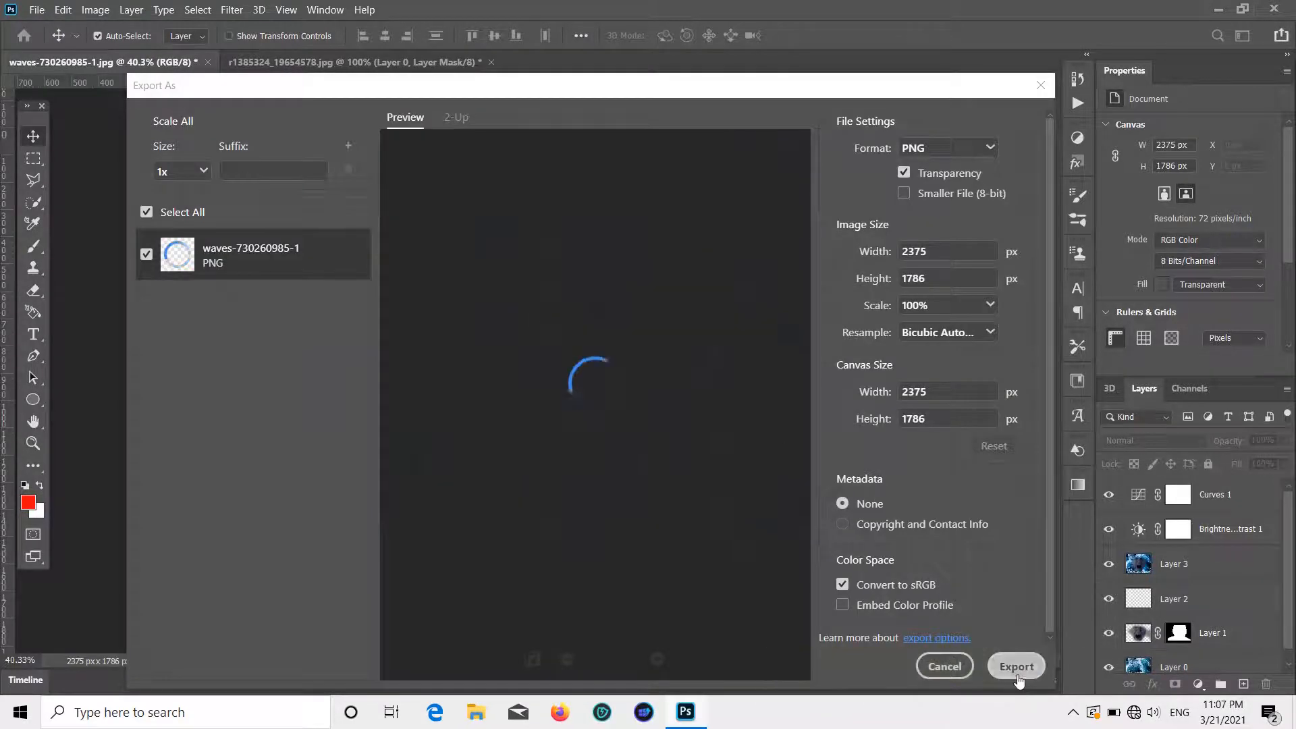
{"action": "left_click", "coordinate": [1018, 682]}
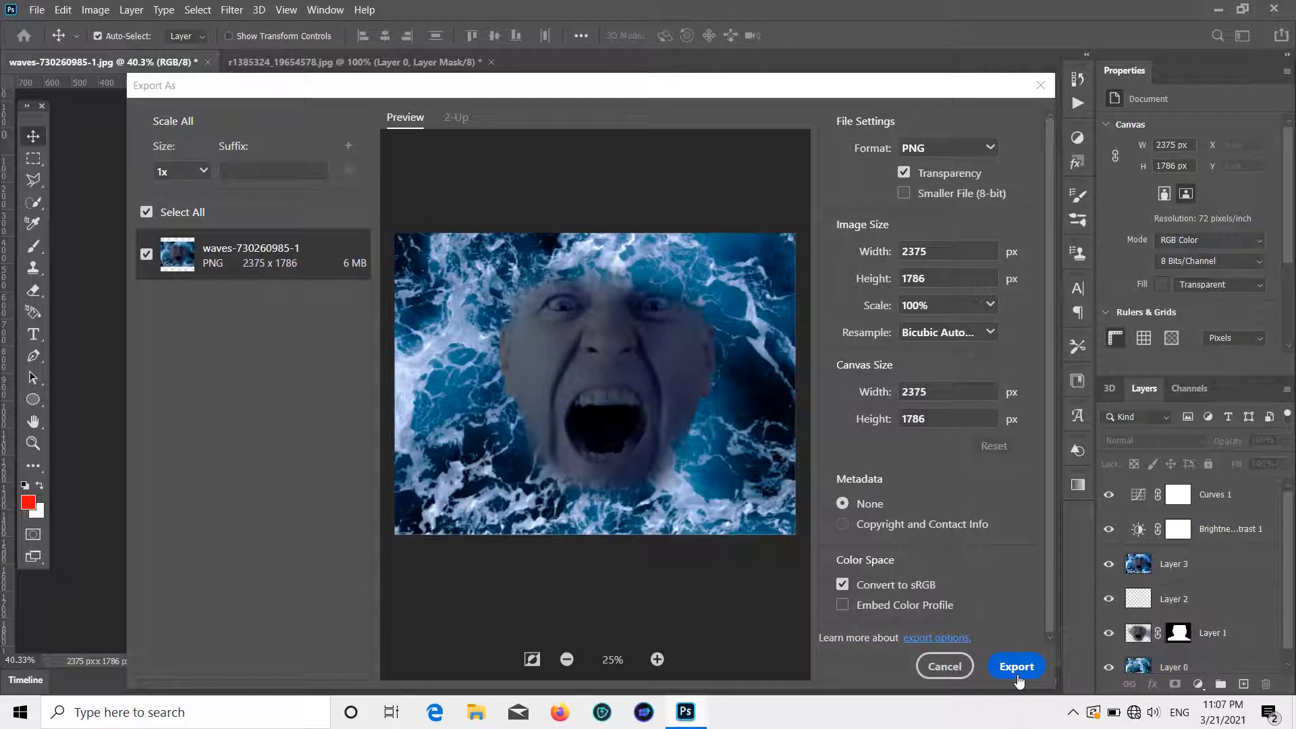
{"action": "left_click", "coordinate": [1018, 674]}
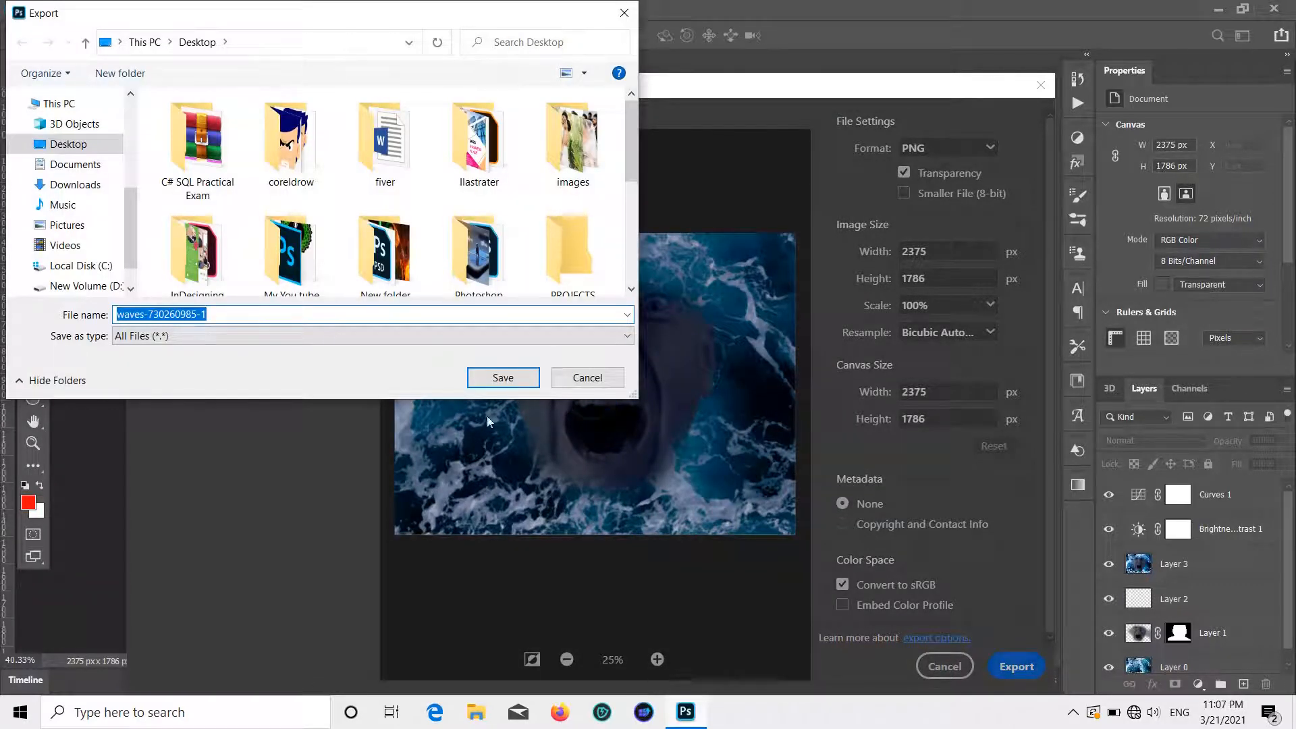
- Replace the suggested export file name with "angry face"
{"action": "left_click", "coordinate": [253, 318]}
{"action": "key", "text": "BackSpace"}
{"action": "key", "text": "BackSpace"}
{"action": "key", "text": "BackSpace"}
{"action": "key", "text": "BackSpace"}
{"action": "key", "text": "BackSpace"}
{"action": "key", "text": "BackSpace"}
{"action": "key", "text": "BackSpace"}
{"action": "key", "text": "BackSpace"}
{"action": "key", "text": "BackSpace"}
{"action": "key", "text": "BackSpace"}
{"action": "key", "text": "BackSpace"}
{"action": "key", "text": "BackSpace"}
{"action": "key", "text": "BackSpace"}
{"action": "key", "text": "BackSpace"}
{"action": "key", "text": "BackSpace"}
{"action": "key", "text": "BackSpace"}
{"action": "key", "text": "BackSpace"}
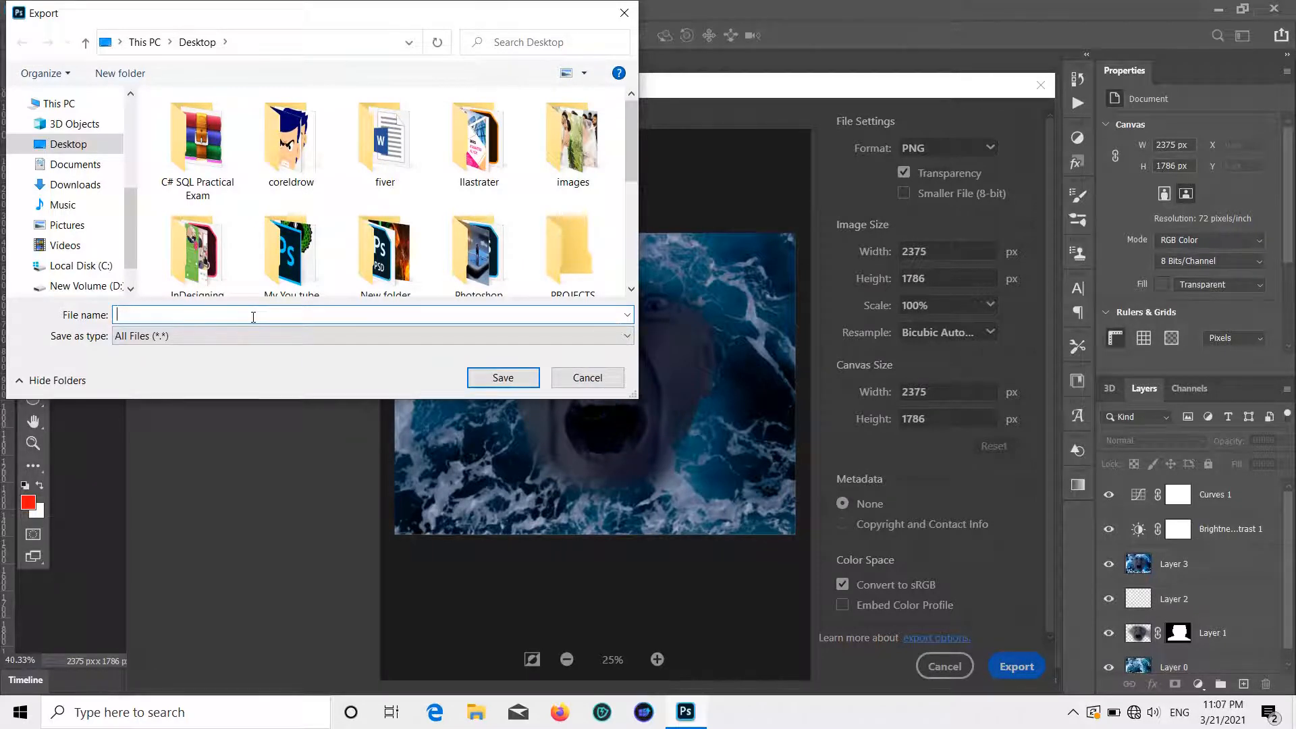
{"action": "type", "text": "angry face"}
- Save the export in the Desktop's Photoshop folder, extending the file name to "angry face 1"
{"action": "double_click", "coordinate": [471, 257]}
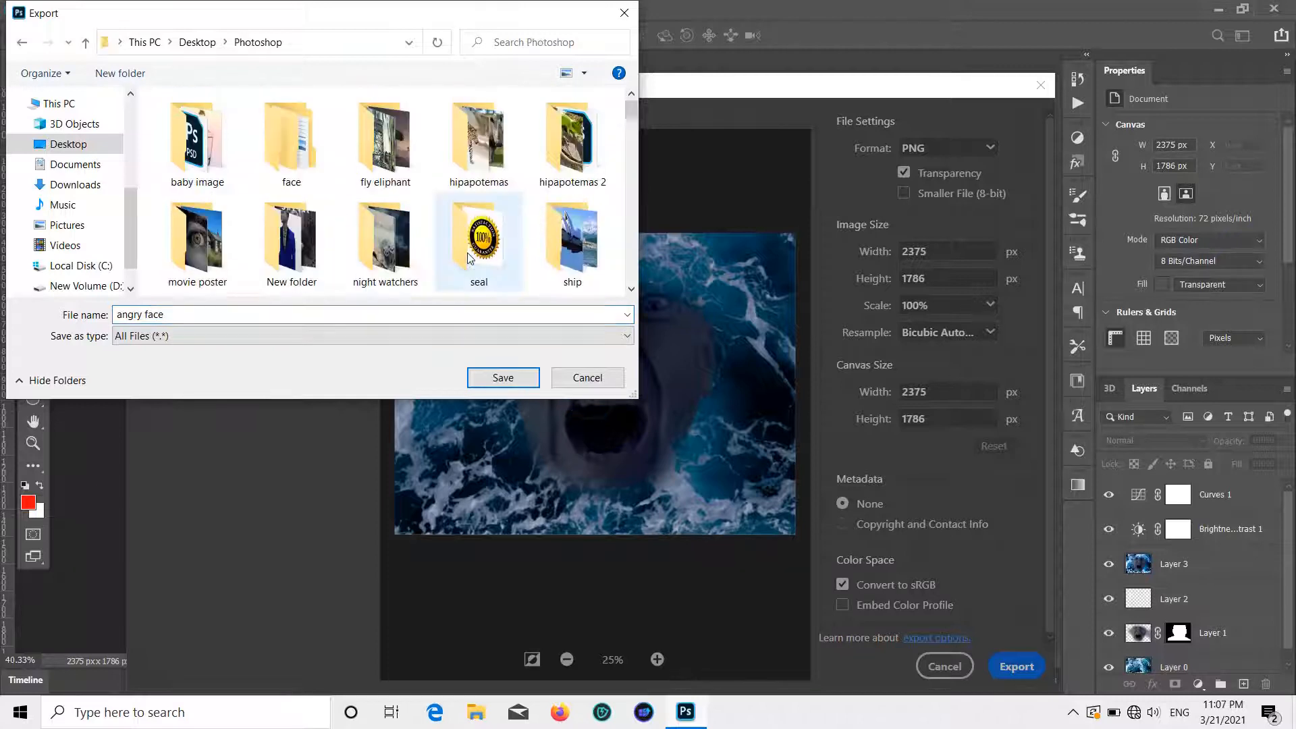
{"action": "left_click", "coordinate": [185, 316]}
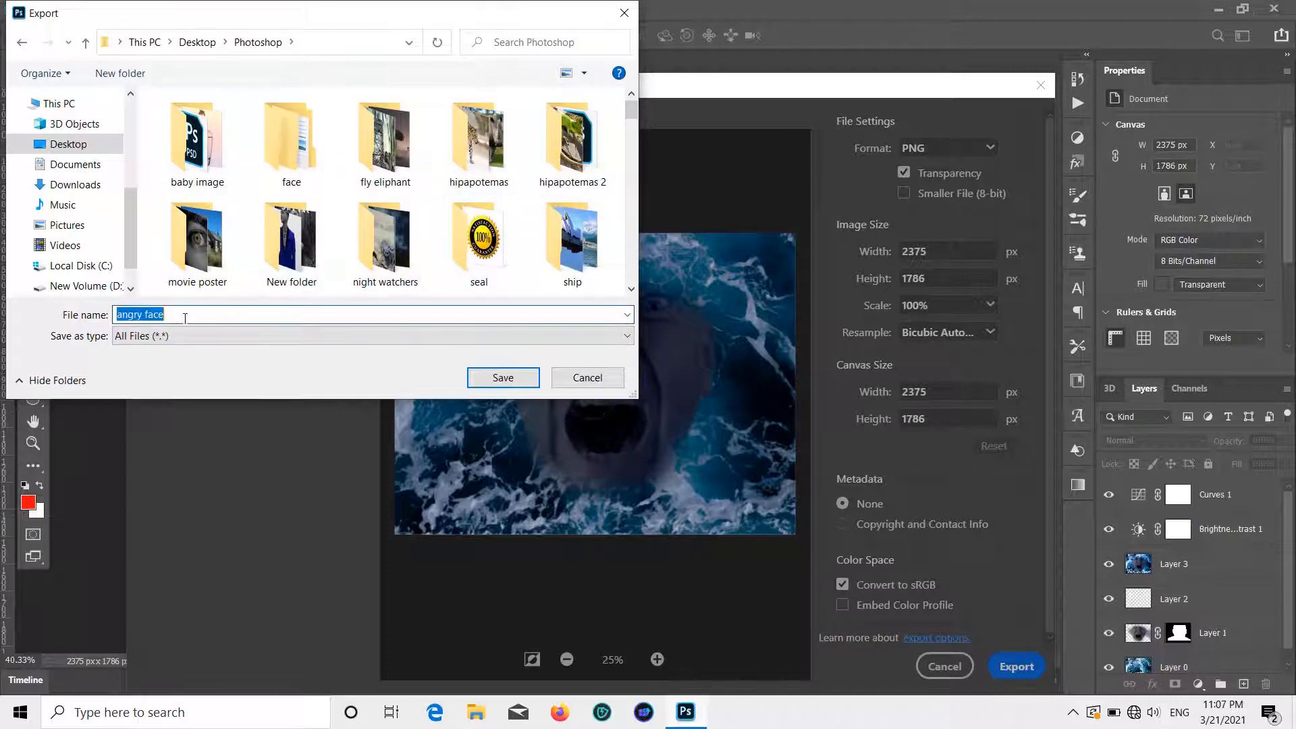
{"action": "left_click", "coordinate": [185, 316]}
{"action": "type", "text": "1"}
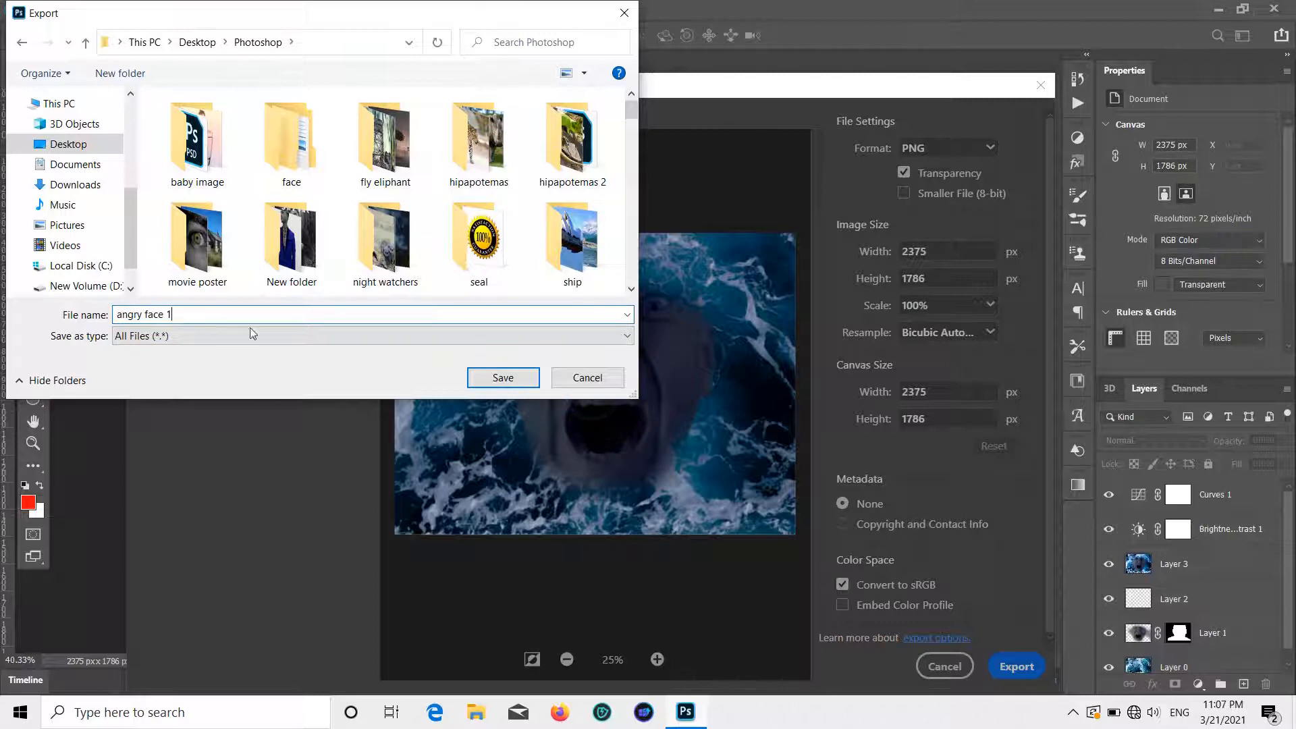
{"action": "left_click", "coordinate": [498, 376]}
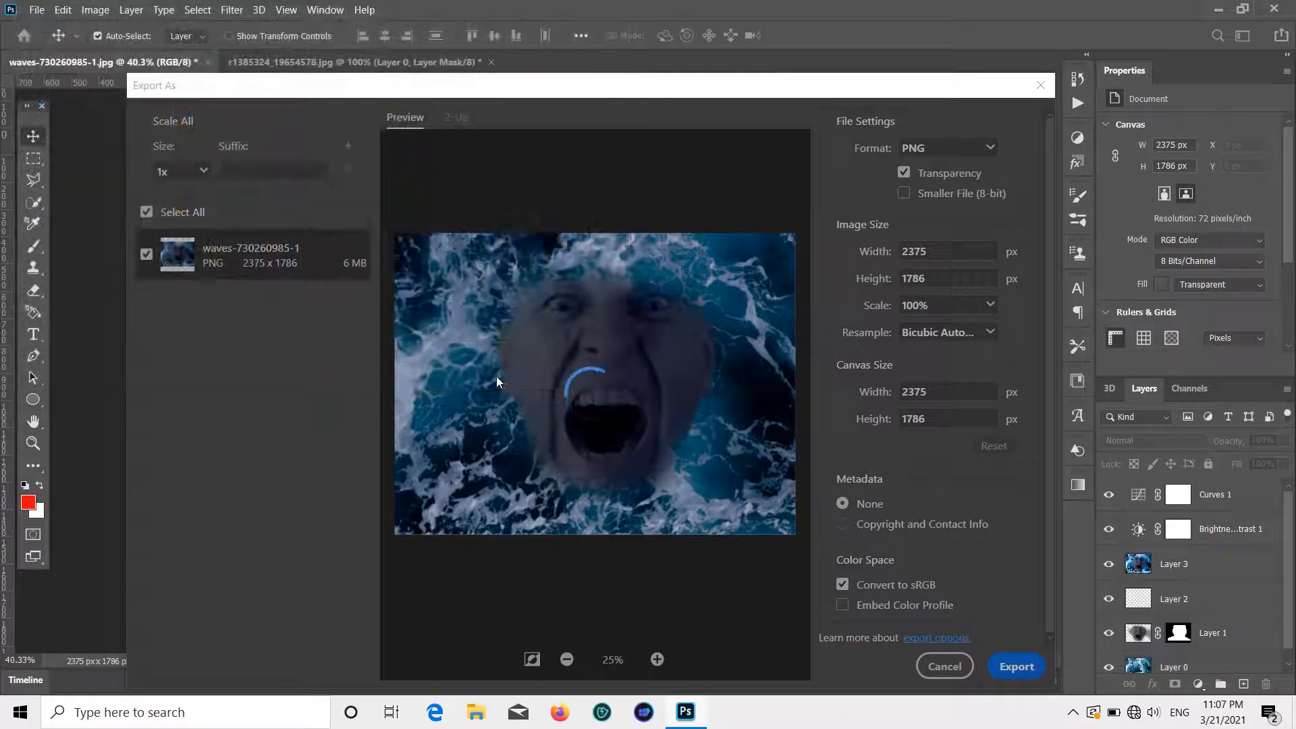